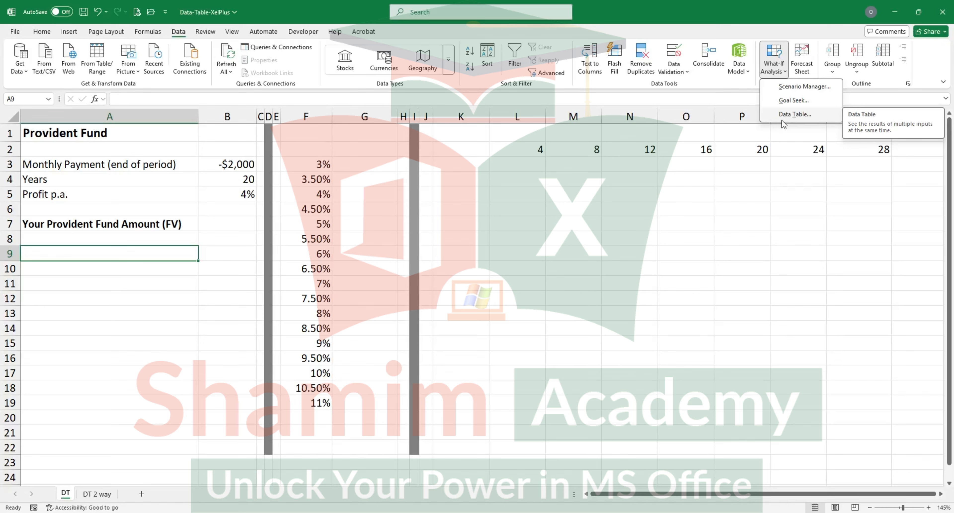
pyautogui.click(122, 181)
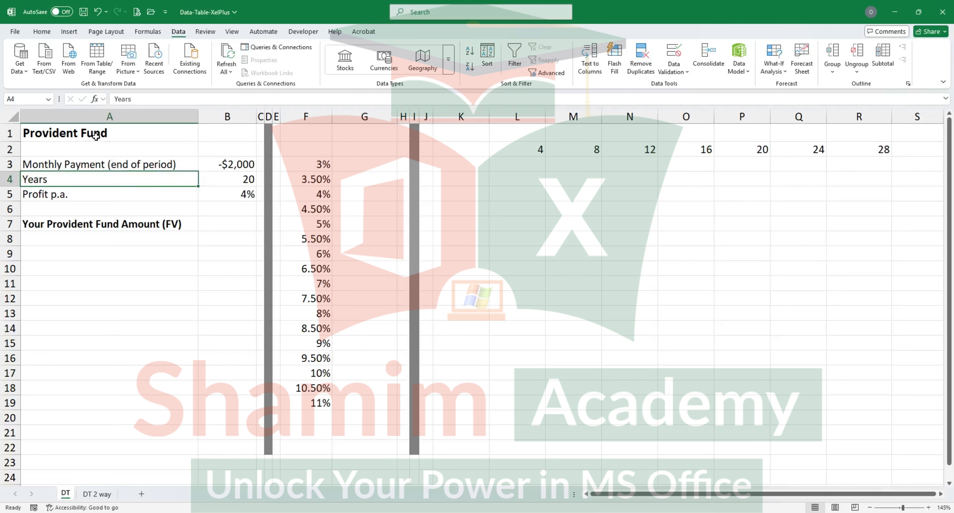
pyautogui.click(122, 168)
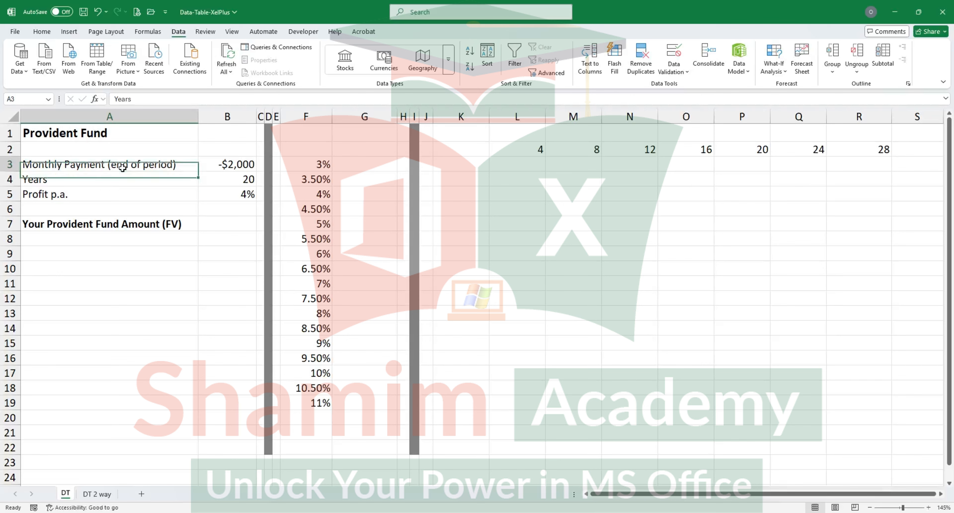
pyautogui.click(240, 166)
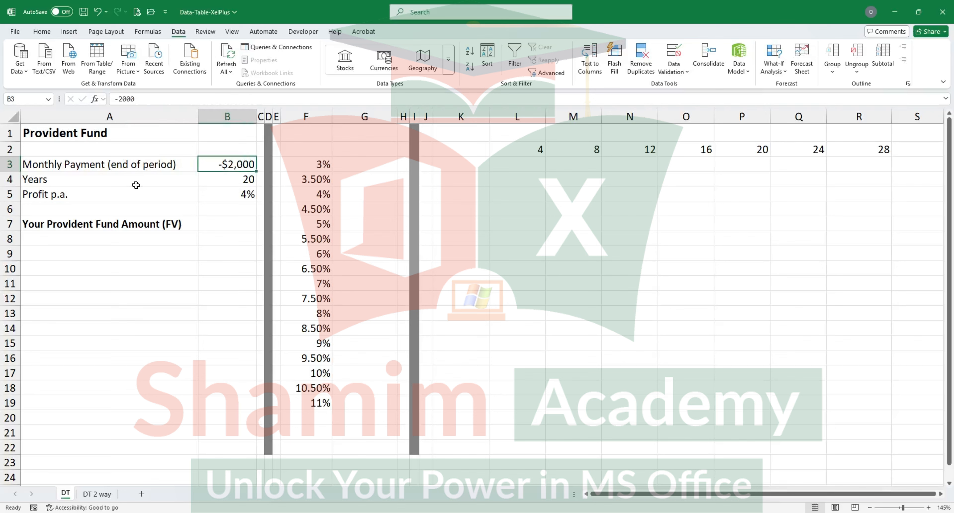
pyautogui.click(241, 181)
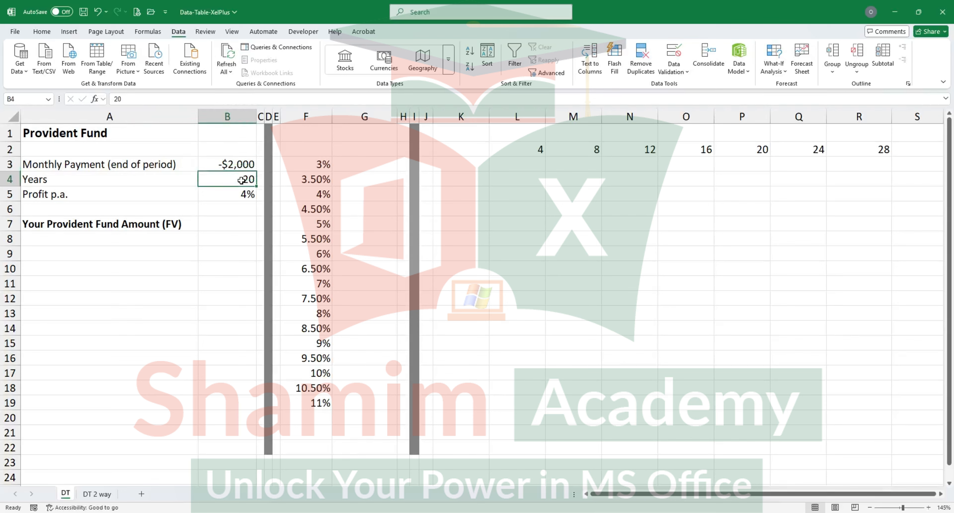
pyautogui.click(255, 195)
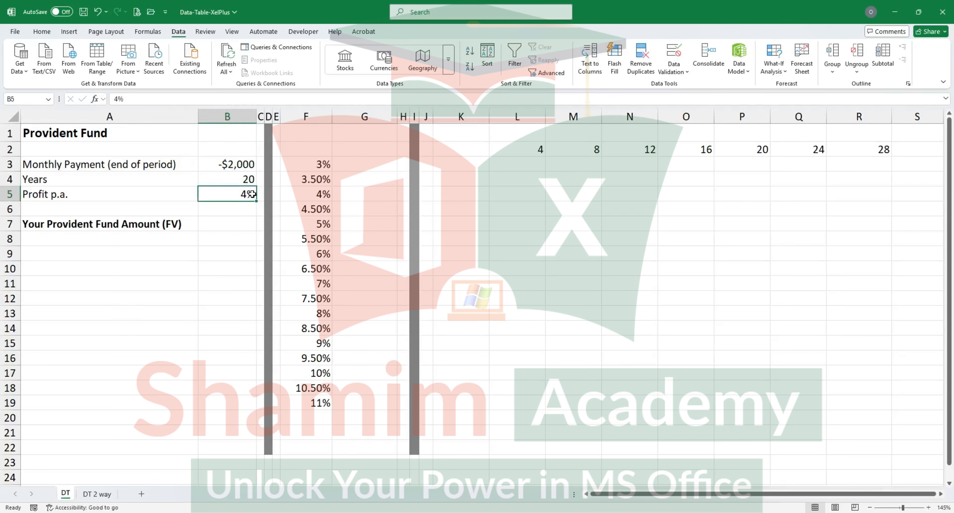
# Step: Calculate the provident fund amount in B7 with the formula =FV(B5/12,B4*12,B3)
pyautogui.click(226, 222)
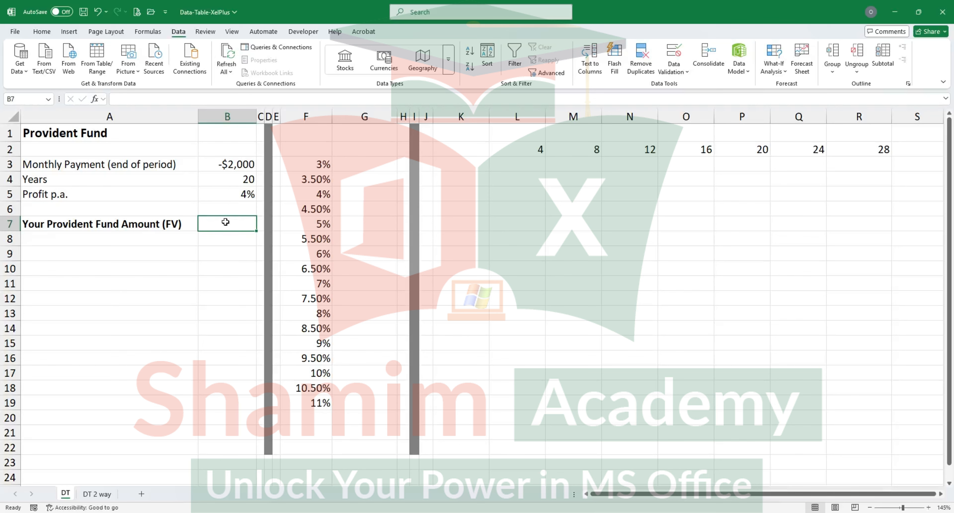
pyautogui.write('=fv')
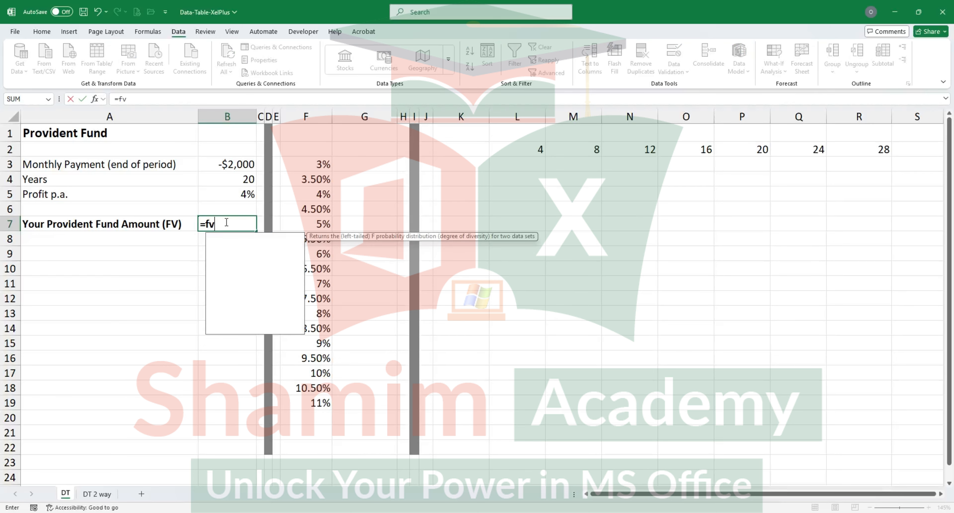
pyautogui.press('Tab')
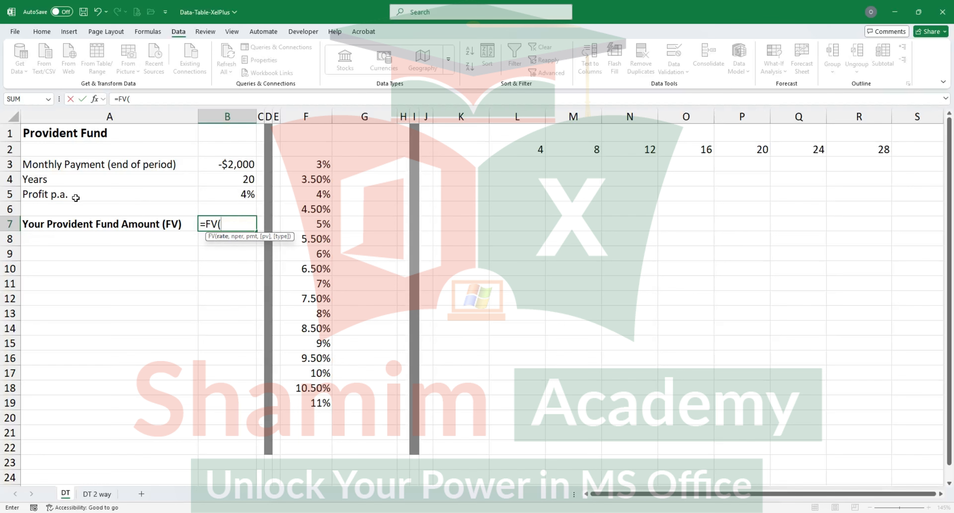
pyautogui.click(237, 197)
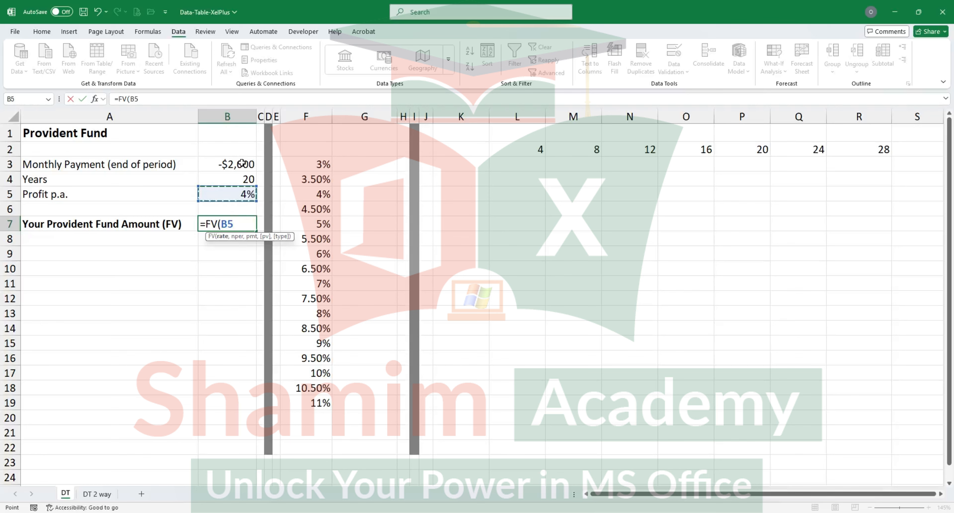
pyautogui.write('/12,')
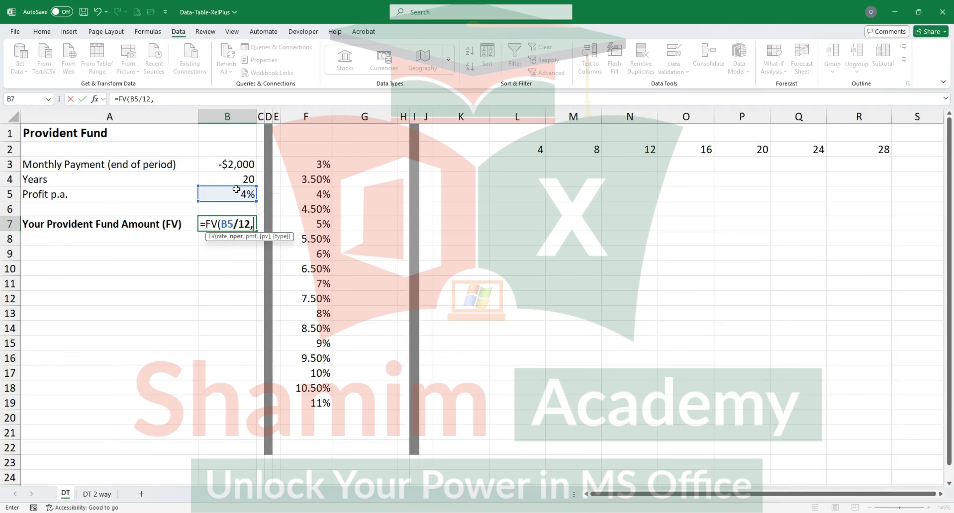
pyautogui.click(241, 178)
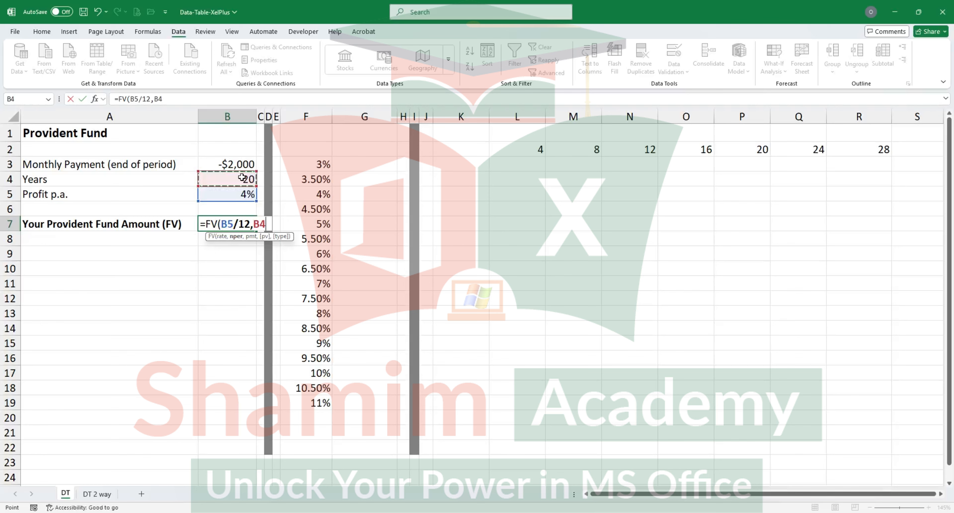
pyautogui.write('*12,')
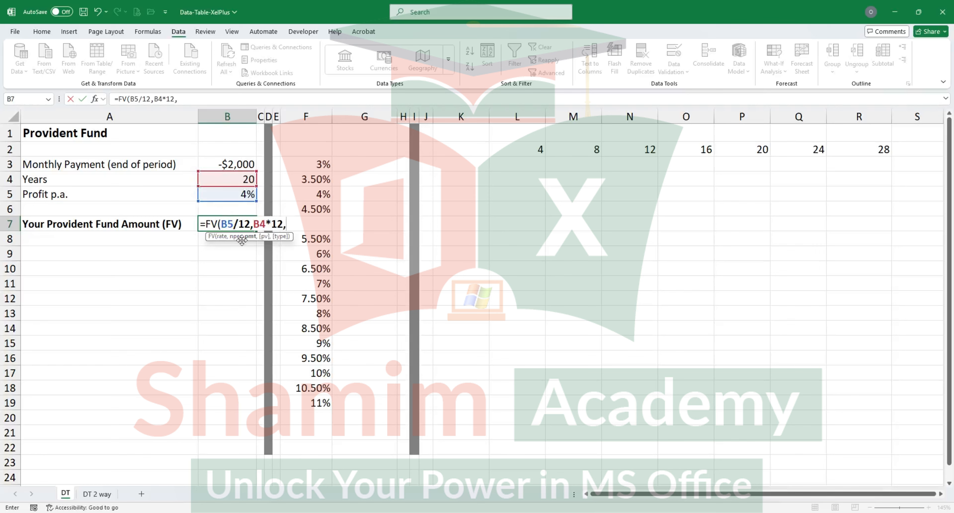
pyautogui.click(244, 165)
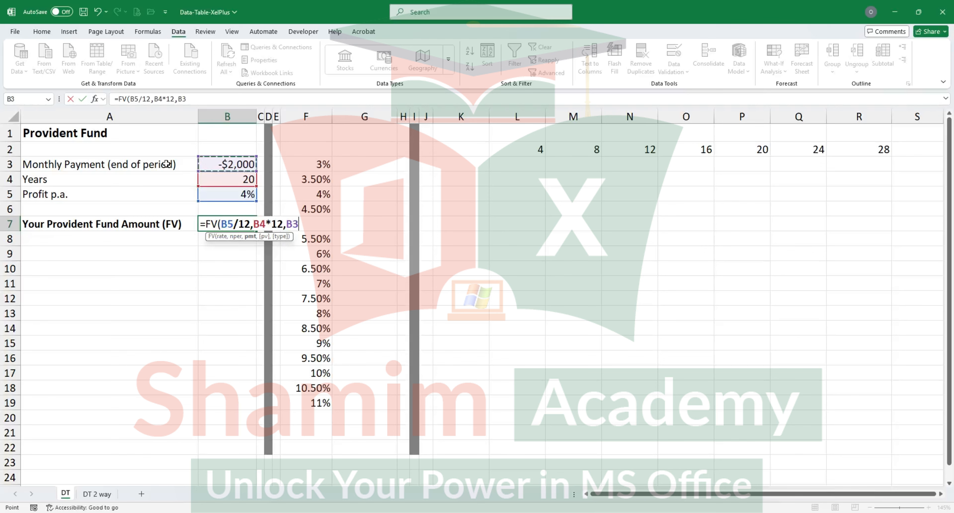
pyautogui.write(')')
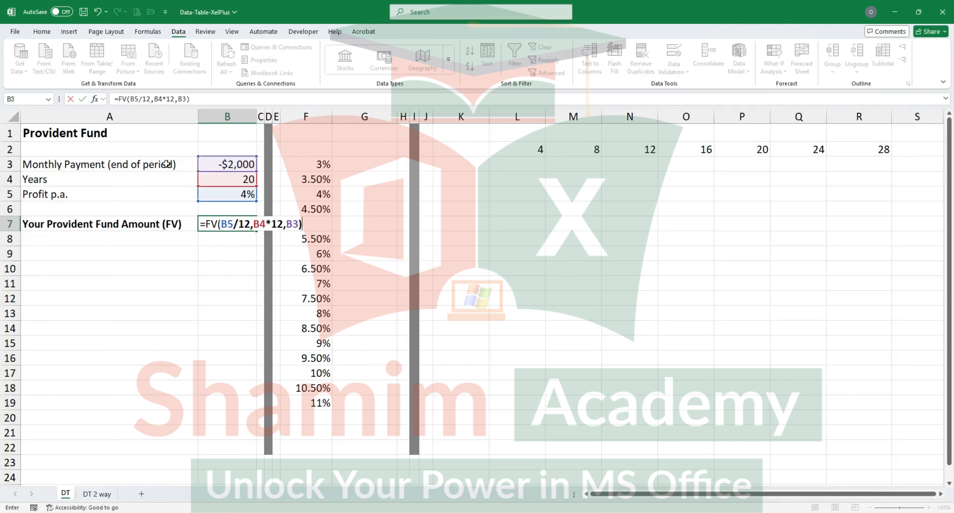
pyautogui.press('Return')
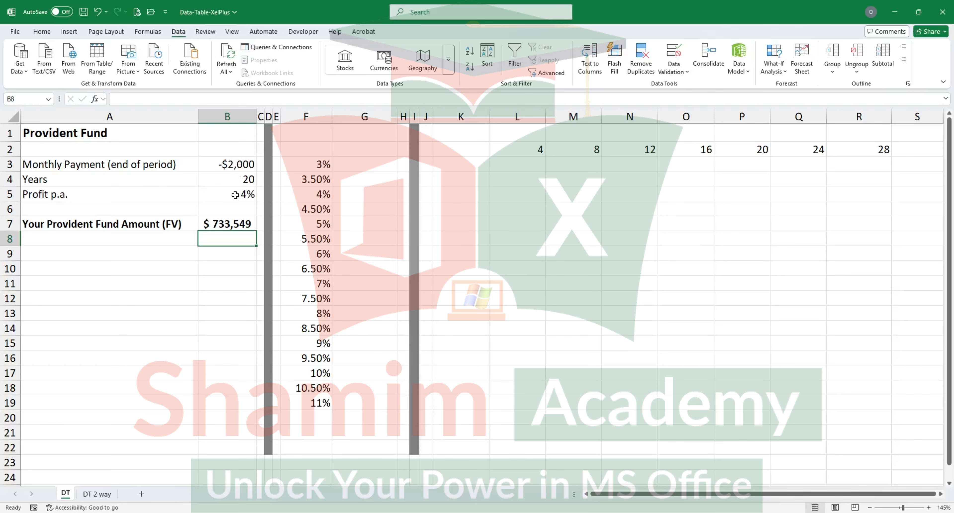
pyautogui.click(246, 181)
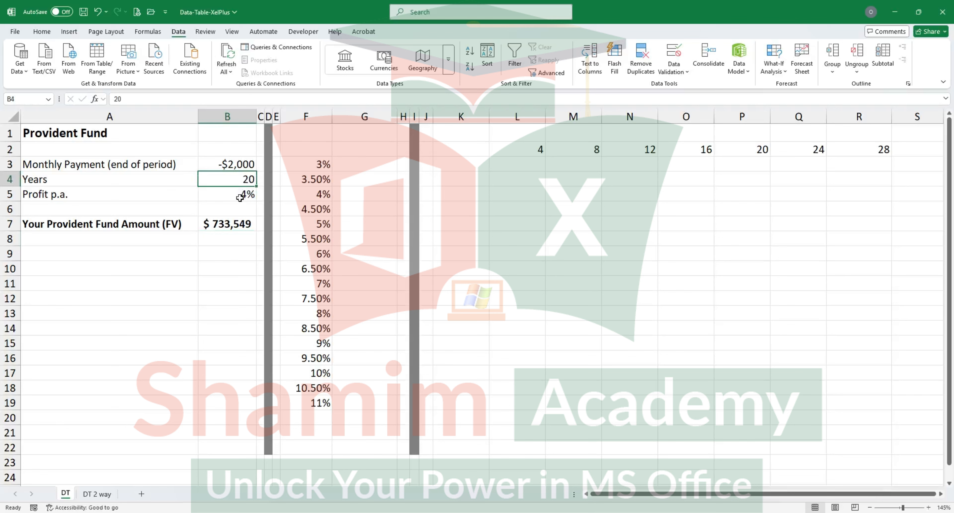
pyautogui.click(233, 226)
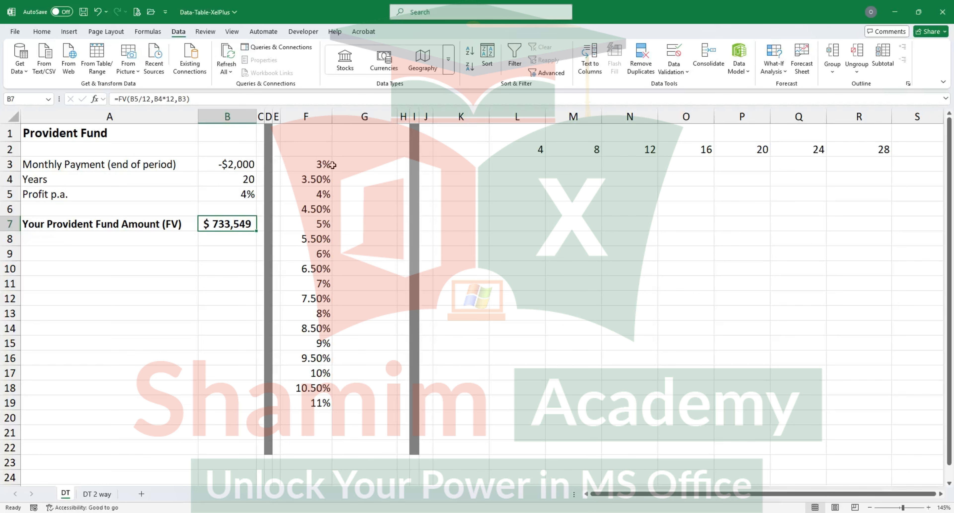
pyautogui.moveTo(325, 164); pyautogui.dragTo(322, 210)
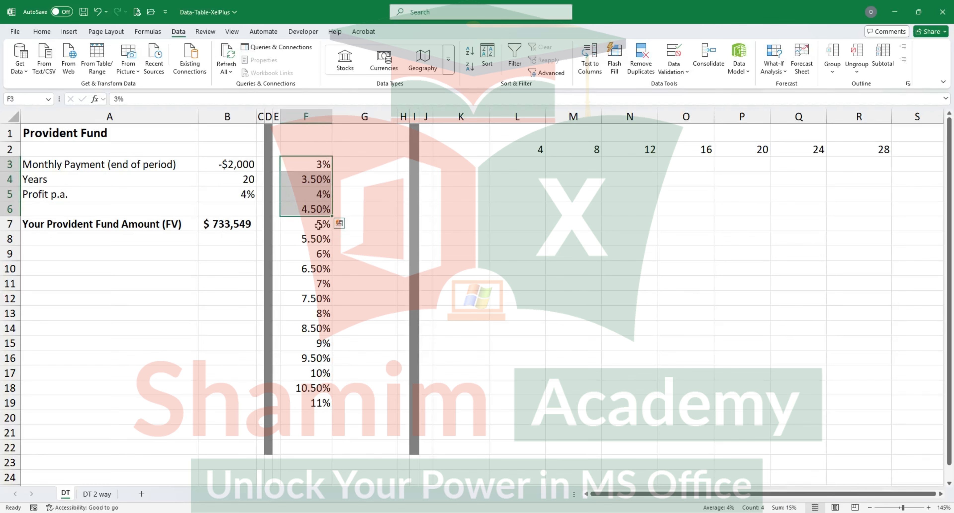
pyautogui.click(318, 406)
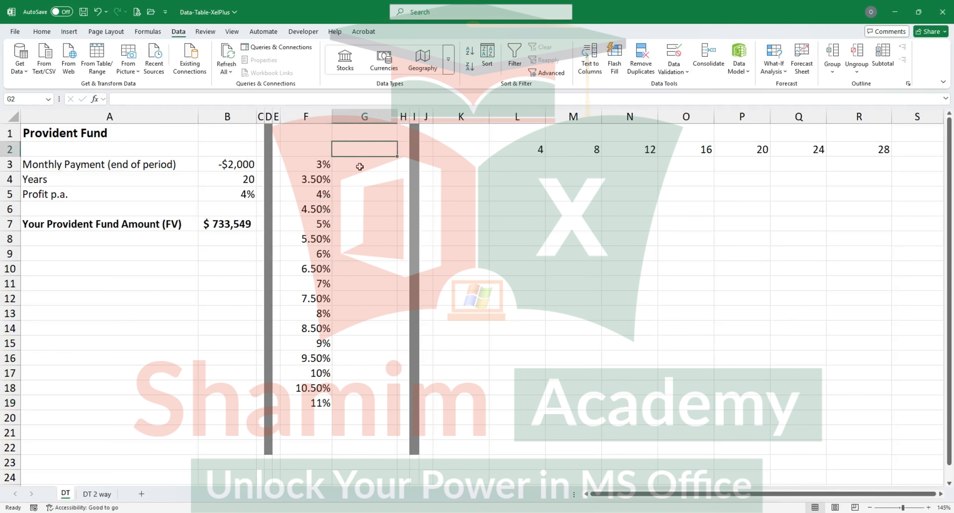
pyautogui.moveTo(360, 164); pyautogui.dragTo(354, 399)
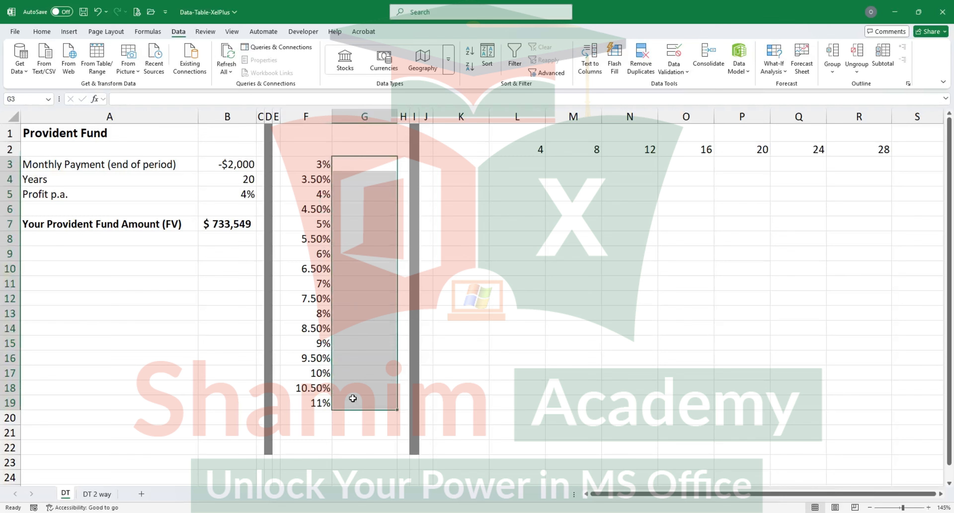
# Step: Link cell G2, above the results column of the profit rate list, to the fund amount with =B7
pyautogui.click(370, 150)
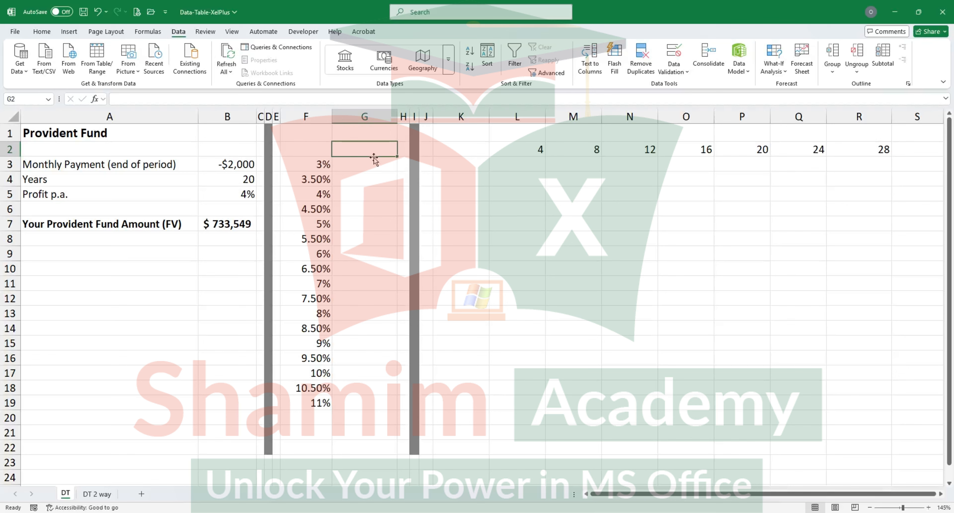
pyautogui.write('=')
pyautogui.click(230, 221)
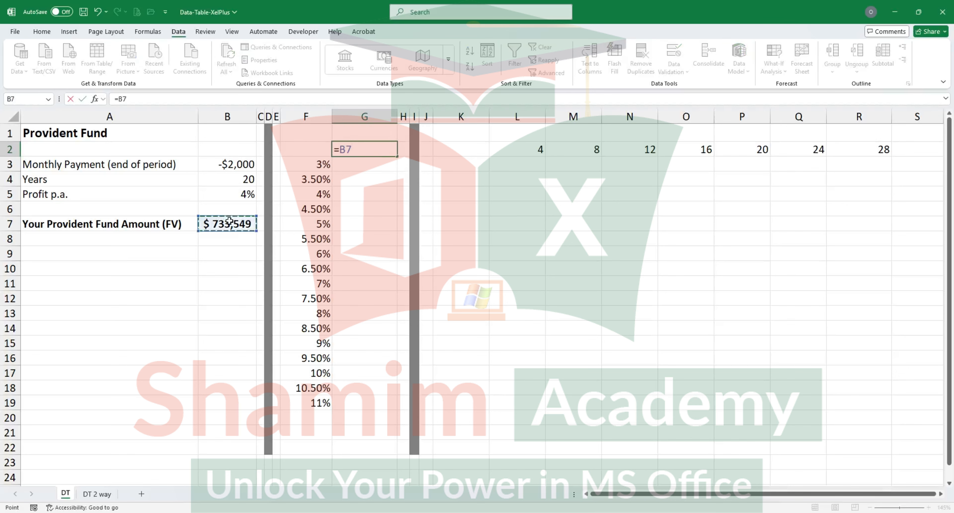
pyautogui.press('Return')
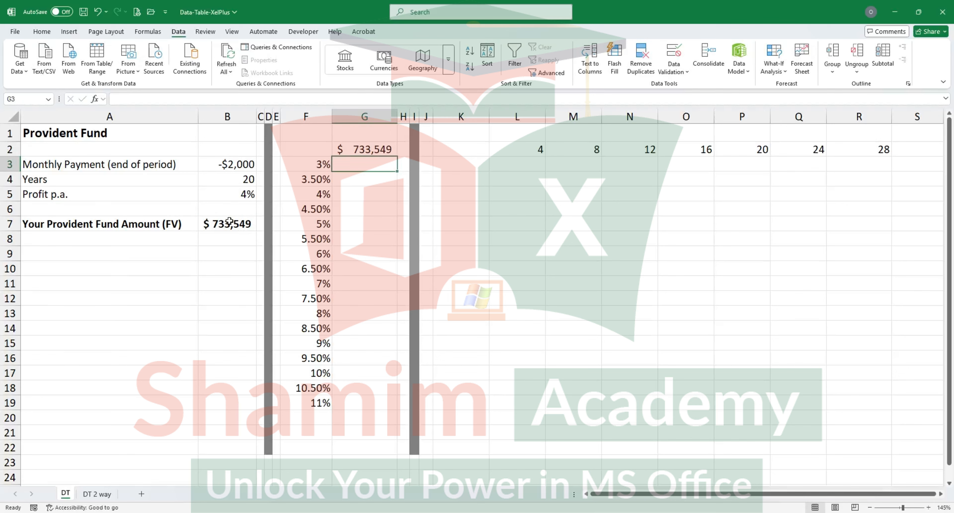
pyautogui.click(389, 148)
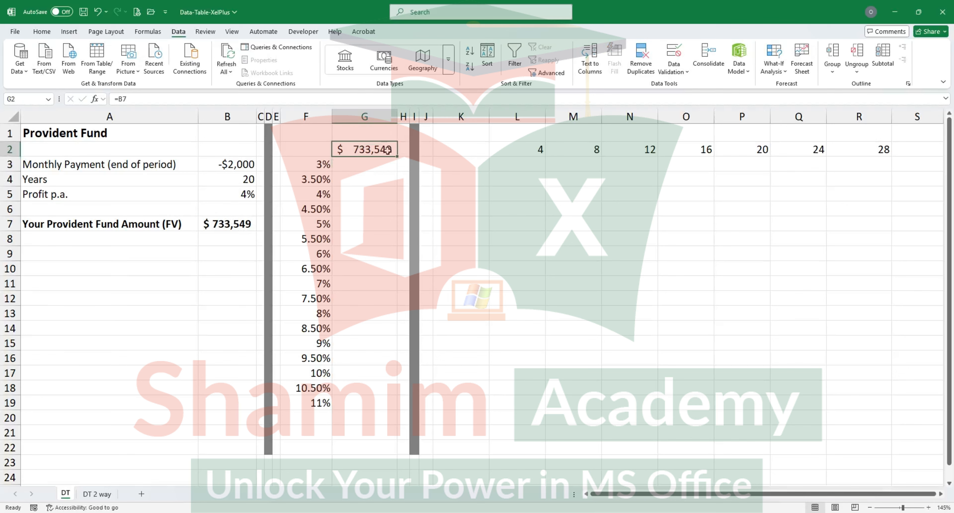
pyautogui.moveTo(397, 158); pyautogui.dragTo(370, 293)
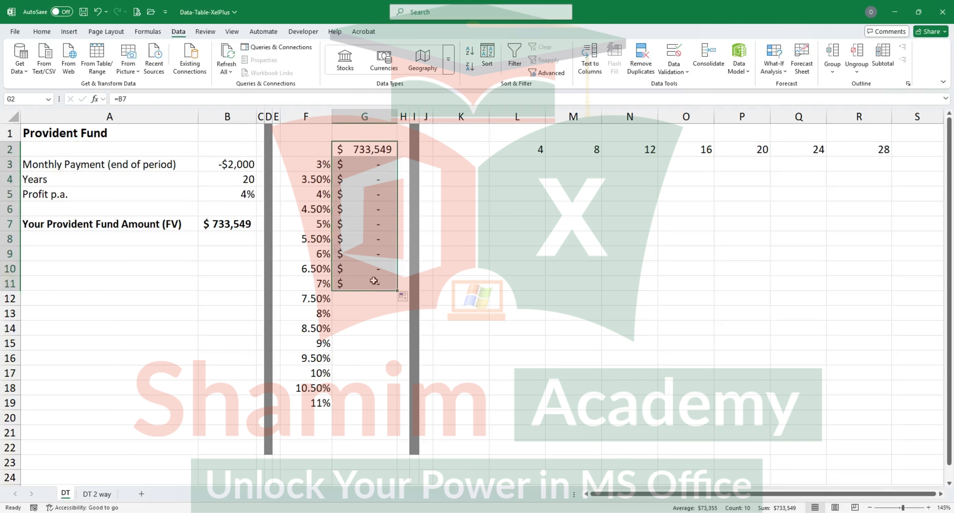
pyautogui.hotkey('ctrl', 'z')
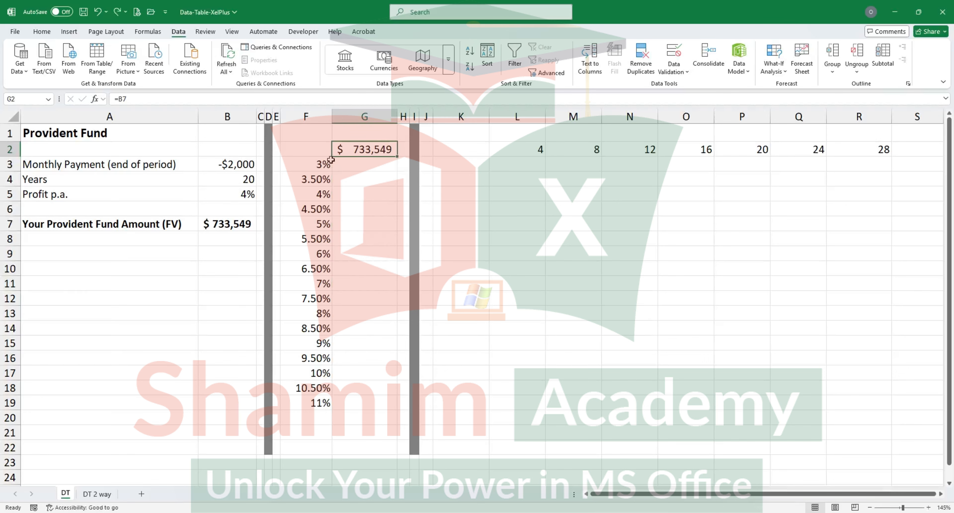
# Step: Create a one-variable what-if data table over F2:G19 with B5 as the column input cell and no row input cell
pyautogui.moveTo(321, 150); pyautogui.dragTo(340, 400)
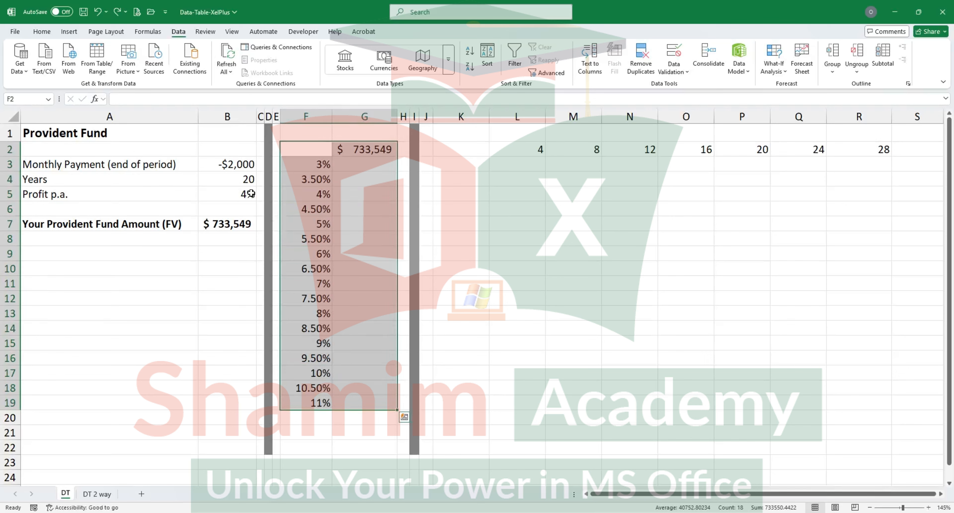
pyautogui.click(778, 69)
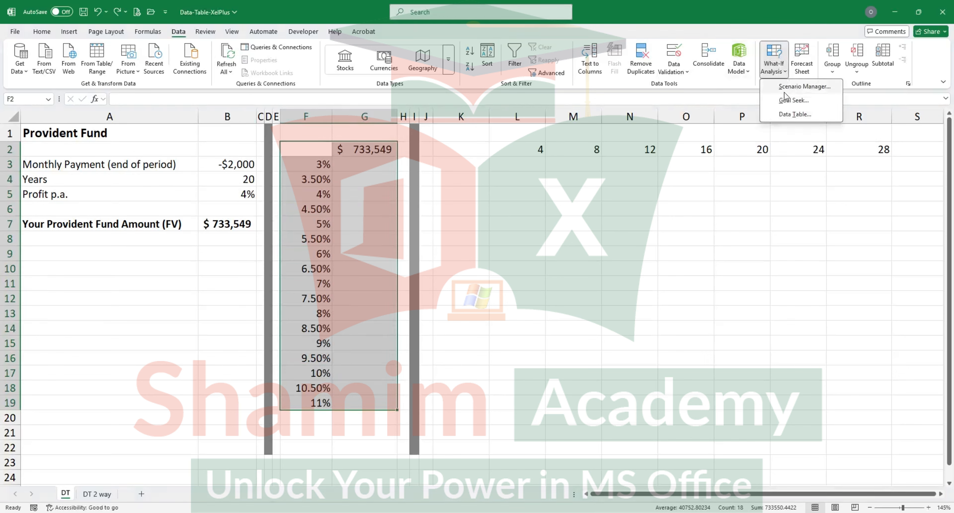
pyautogui.click(795, 114)
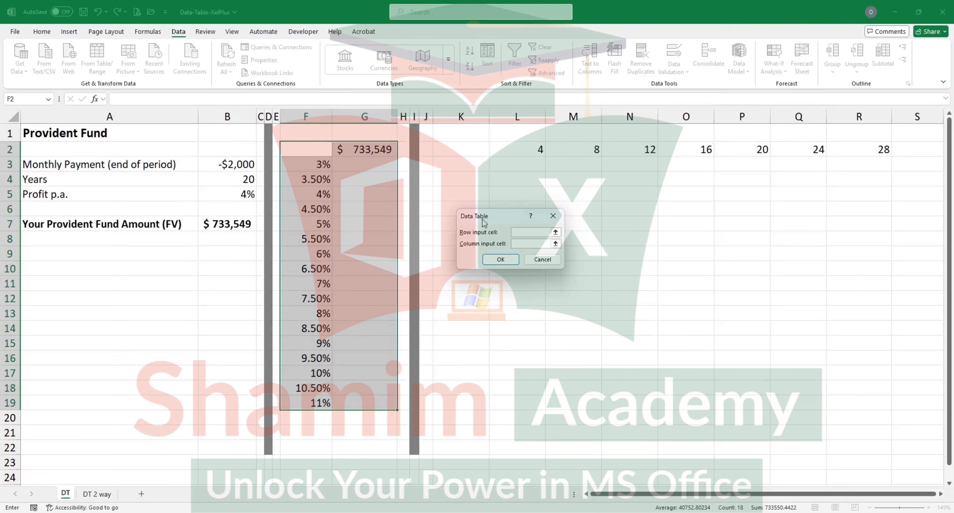
pyautogui.moveTo(483, 215); pyautogui.dragTo(459, 213)
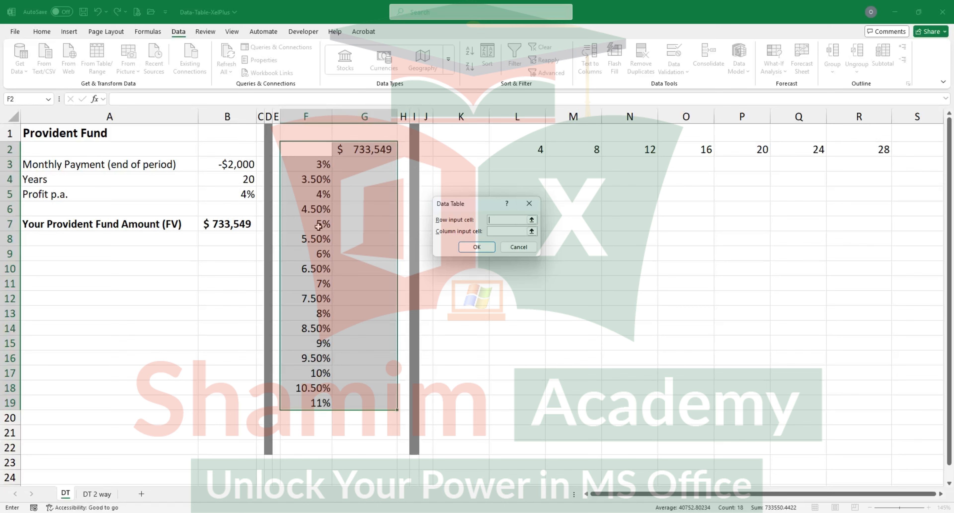
pyautogui.click(500, 222)
pyautogui.click(489, 233)
pyautogui.click(235, 193)
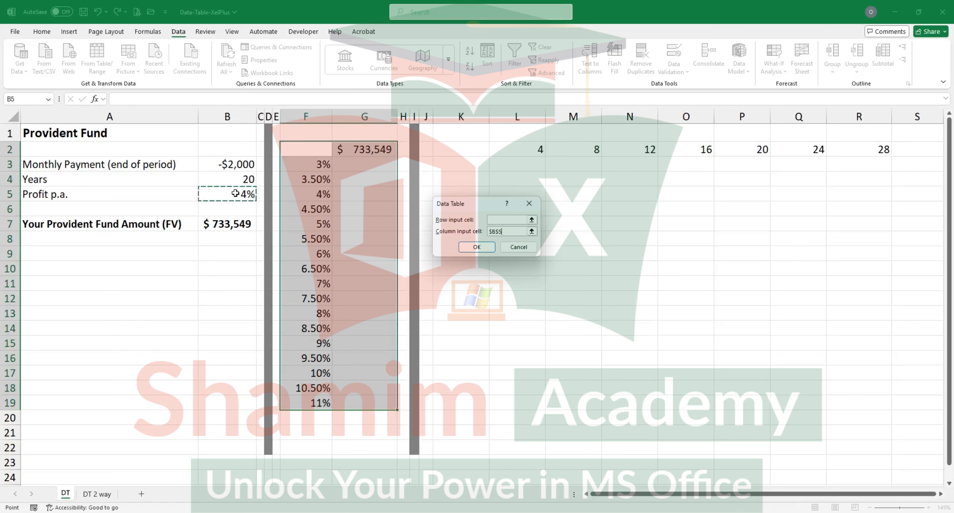
pyautogui.click(477, 248)
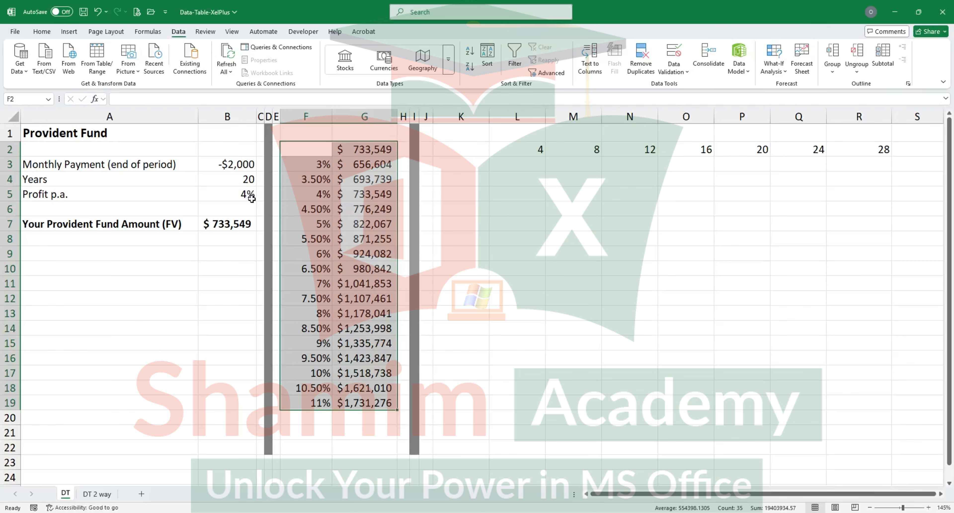
# Step: Highlight the 4% rate and its fund amount in F5:G5 with a yellow fill
pyautogui.moveTo(320, 194); pyautogui.dragTo(349, 196)
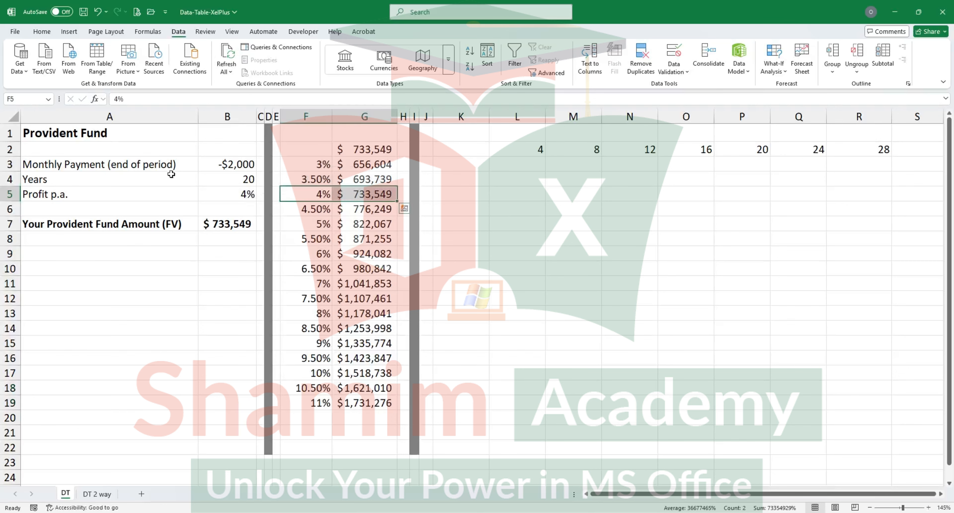
pyautogui.click(41, 32)
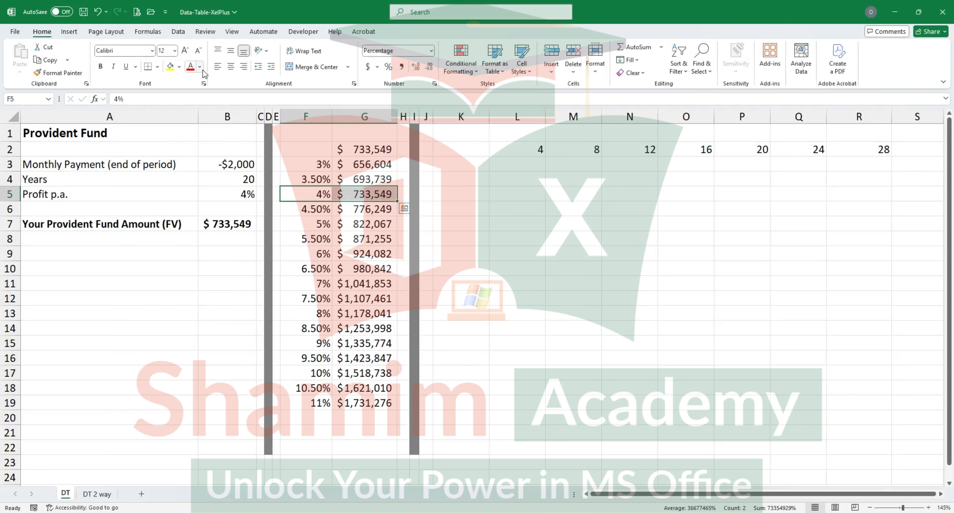
pyautogui.click(170, 67)
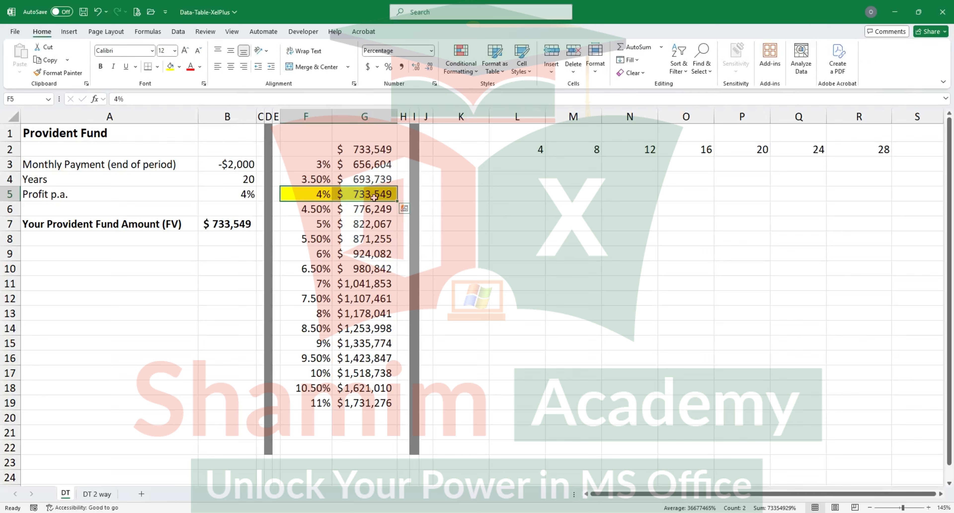
# Step: Highlight the provident fund amount in B7 with a yellow fill
pyautogui.click(239, 227)
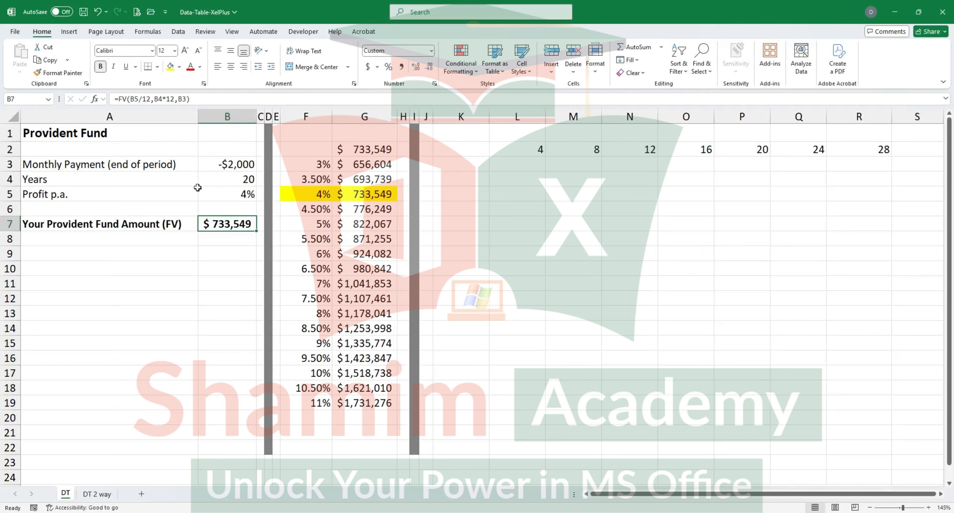
pyautogui.click(170, 67)
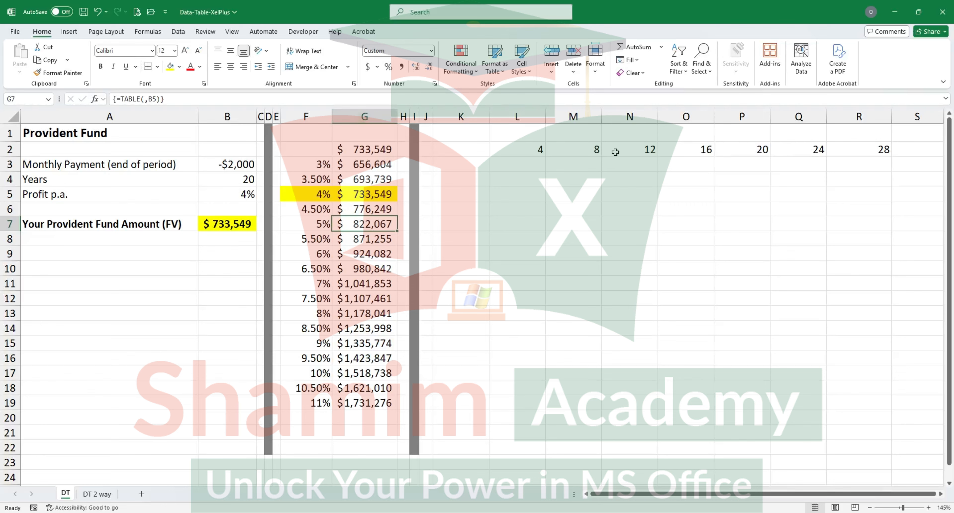
# Step: Link cell K3, at the start of the row below the year values, to the fund amount with =B7
pyautogui.moveTo(540, 165); pyautogui.dragTo(663, 166)
pyautogui.click(465, 162)
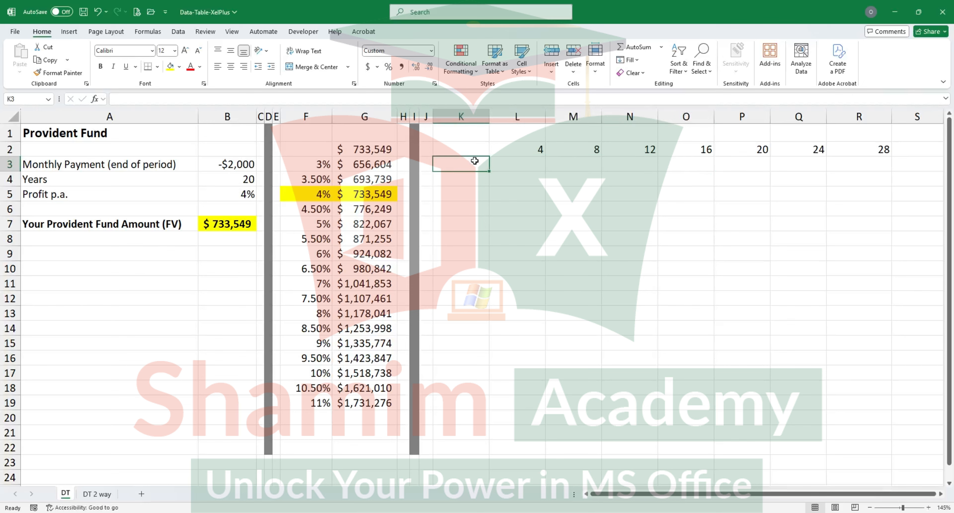
pyautogui.write('=')
pyautogui.click(234, 224)
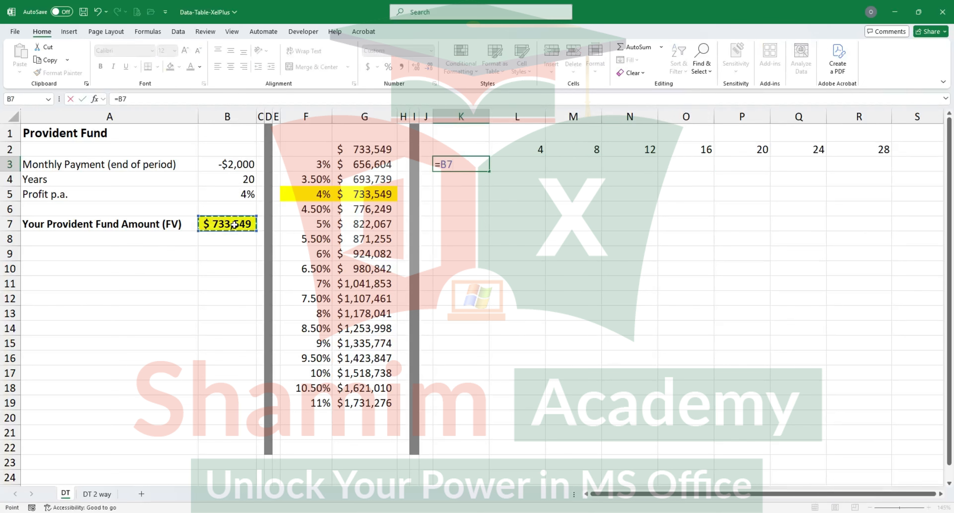
pyautogui.press('Return')
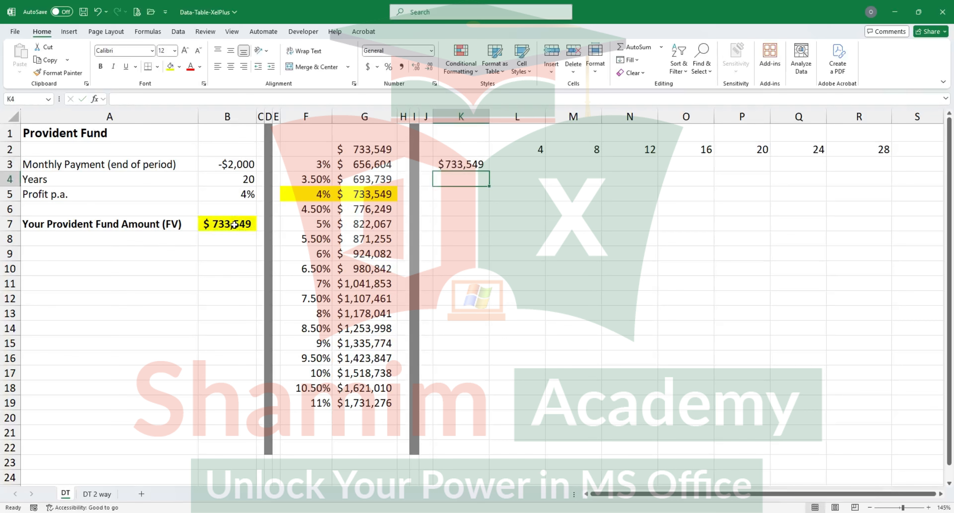
# Step: Create a one-variable what-if data table over K2:R3 with B4 as the row input cell and no column input cell
pyautogui.moveTo(480, 149); pyautogui.dragTo(846, 171)
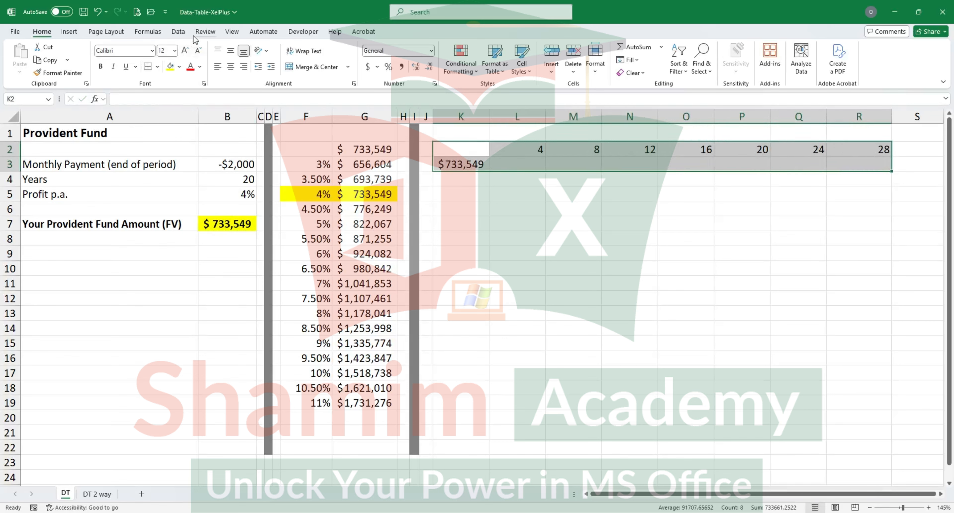
pyautogui.click(179, 32)
pyautogui.click(774, 59)
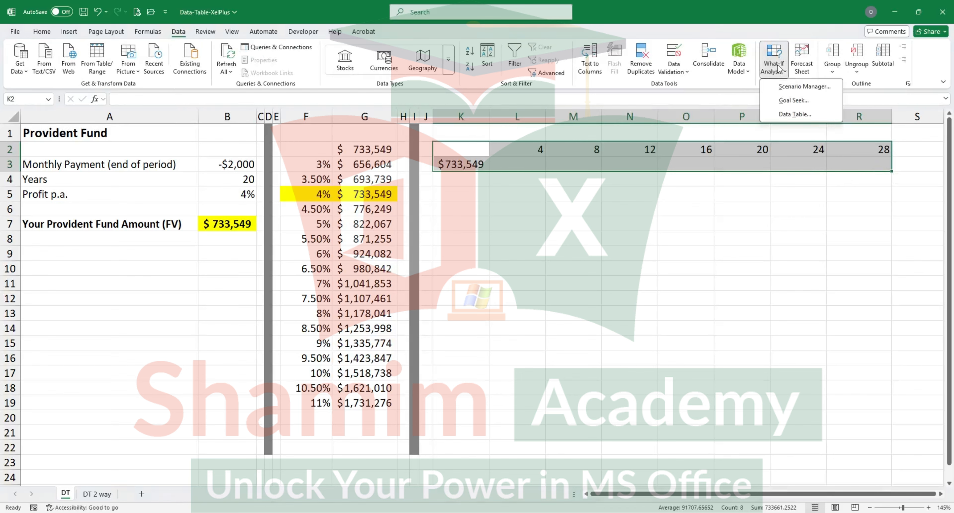
pyautogui.click(789, 117)
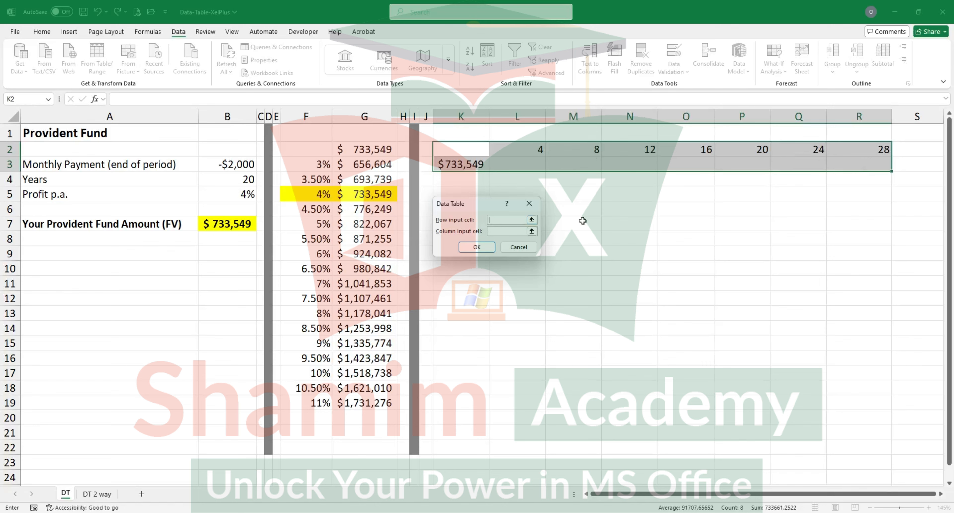
pyautogui.click(500, 224)
pyautogui.click(239, 178)
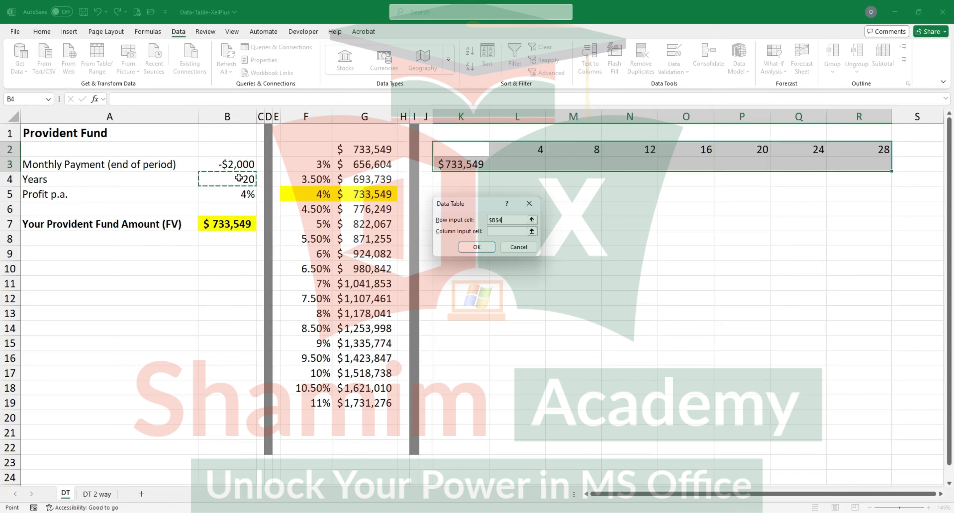
pyautogui.click(476, 247)
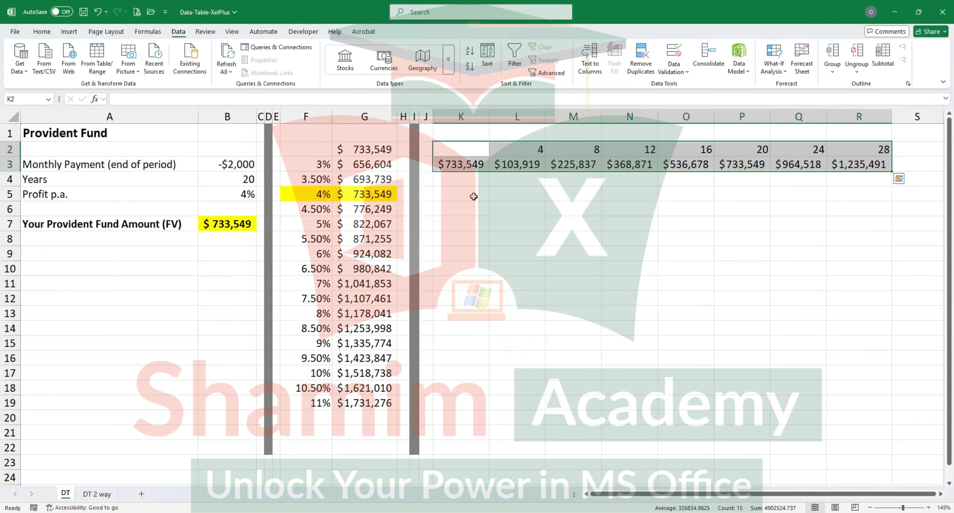
# Step: Highlight the 20-year value and its fund amount in P2:P3 with a yellow fill
pyautogui.click(760, 150)
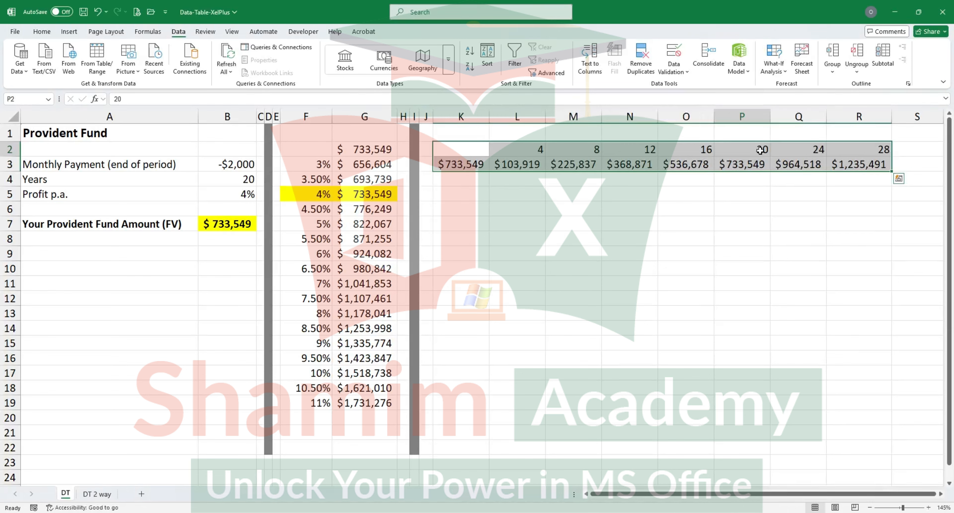
pyautogui.moveTo(760, 150); pyautogui.dragTo(742, 165)
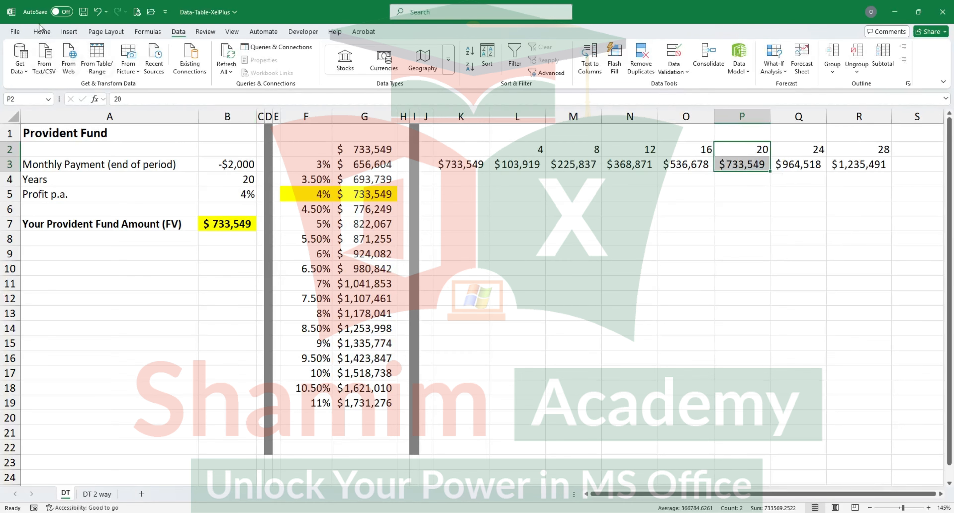
pyautogui.click(41, 31)
pyautogui.click(170, 67)
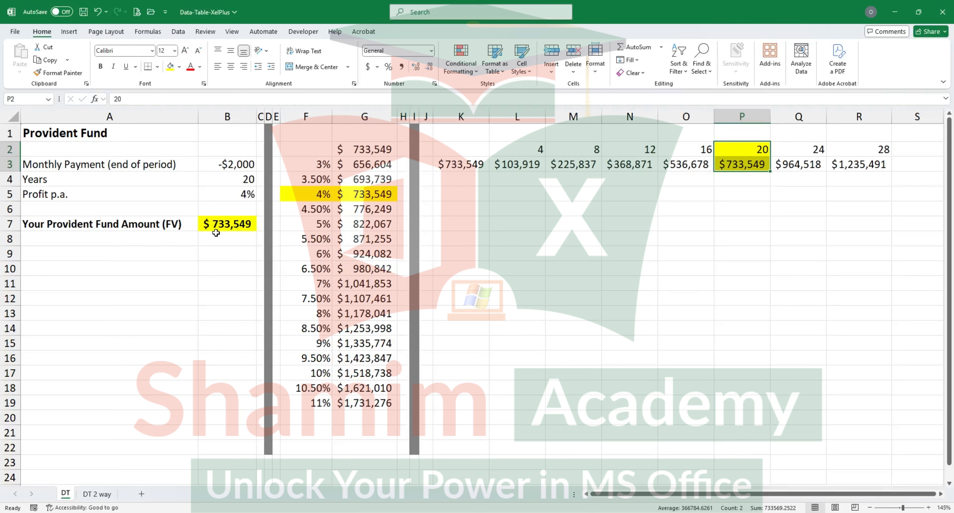
pyautogui.click(248, 179)
pyautogui.click(236, 223)
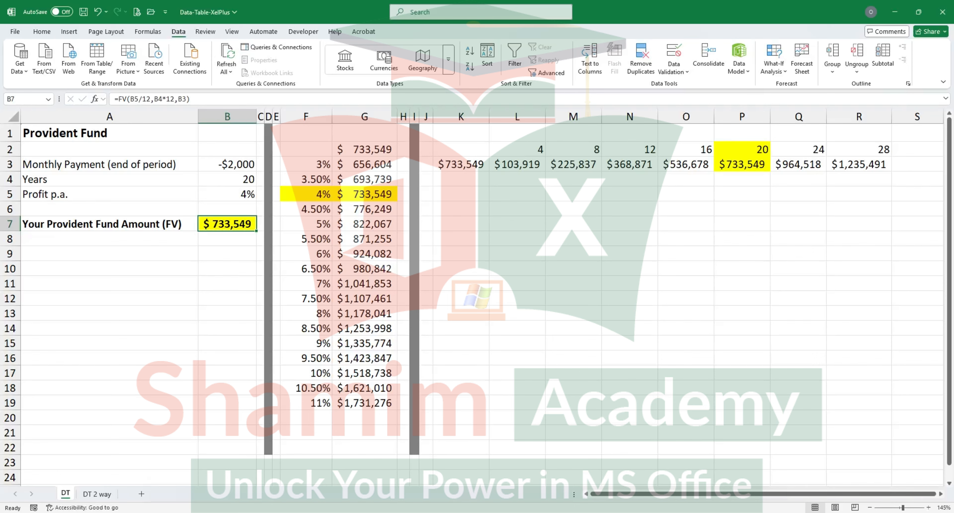
# Step: On the DT 2 way sheet, link corner cell F2 of the rates and years grid to the fund amount with =B7
pyautogui.click(102, 495)
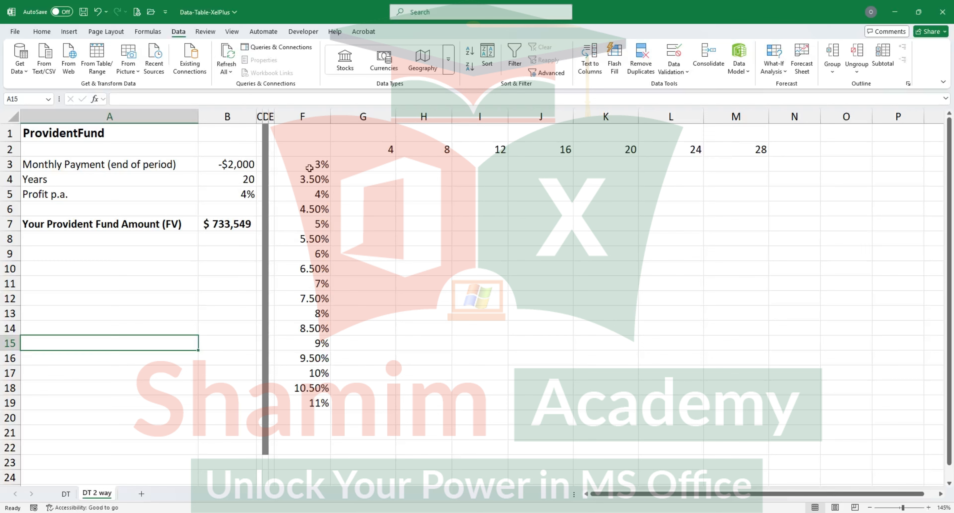
pyautogui.click(382, 152)
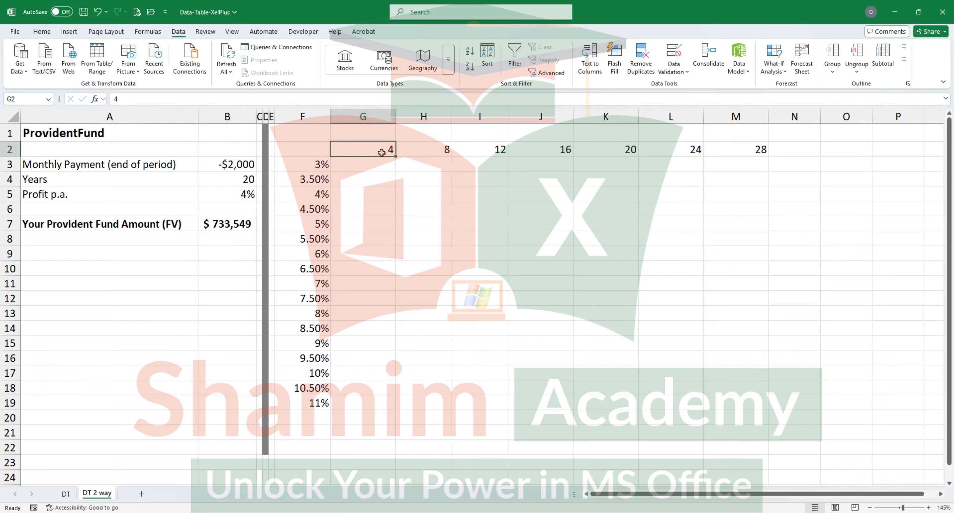
pyautogui.click(439, 151)
pyautogui.click(481, 152)
pyautogui.click(324, 160)
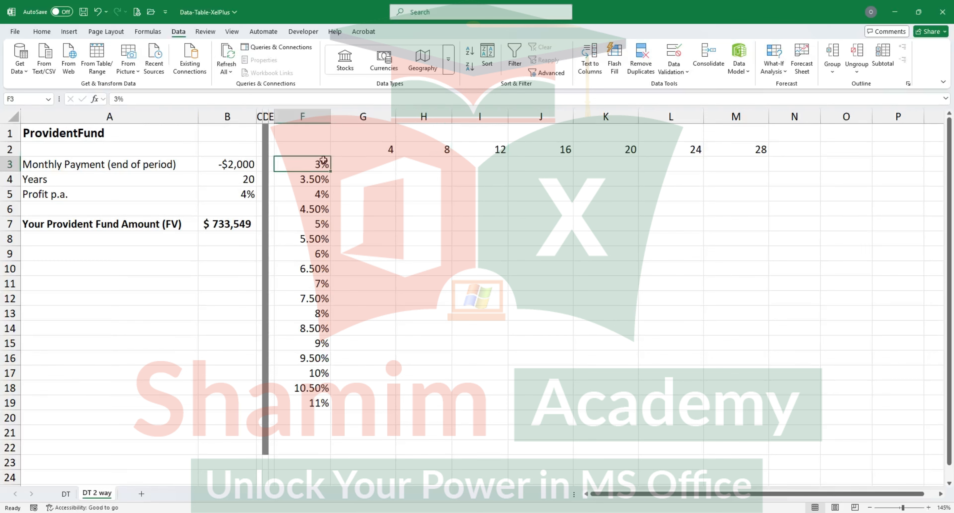
pyautogui.click(322, 183)
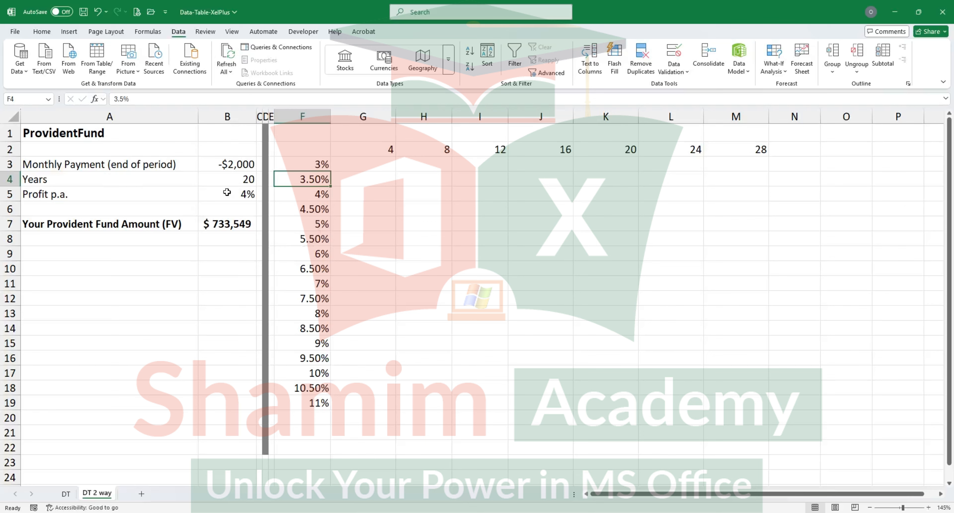
pyautogui.click(315, 163)
pyautogui.click(313, 151)
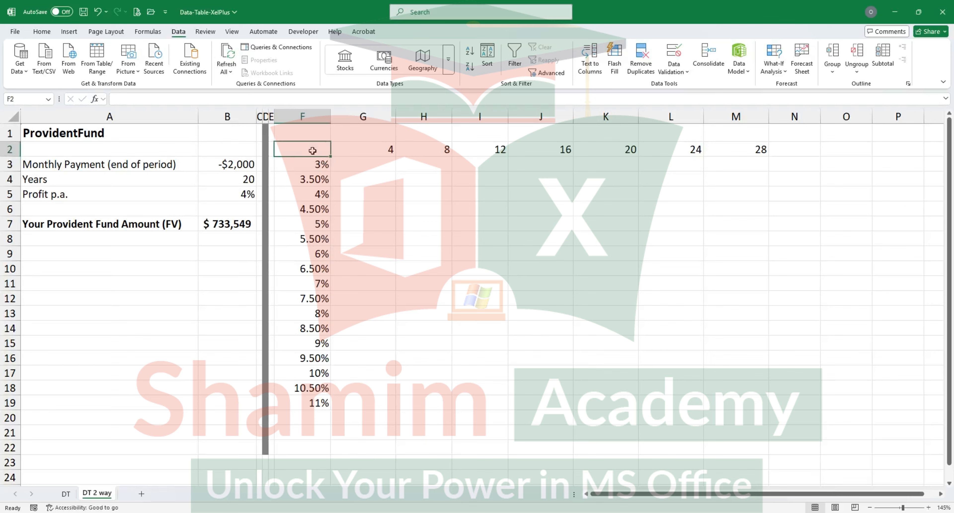
pyautogui.write('=')
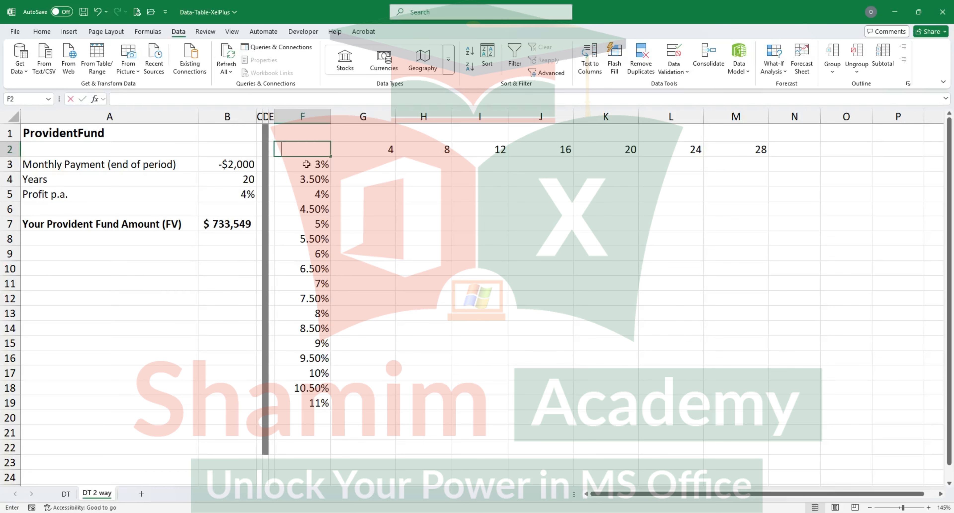
pyautogui.click(224, 228)
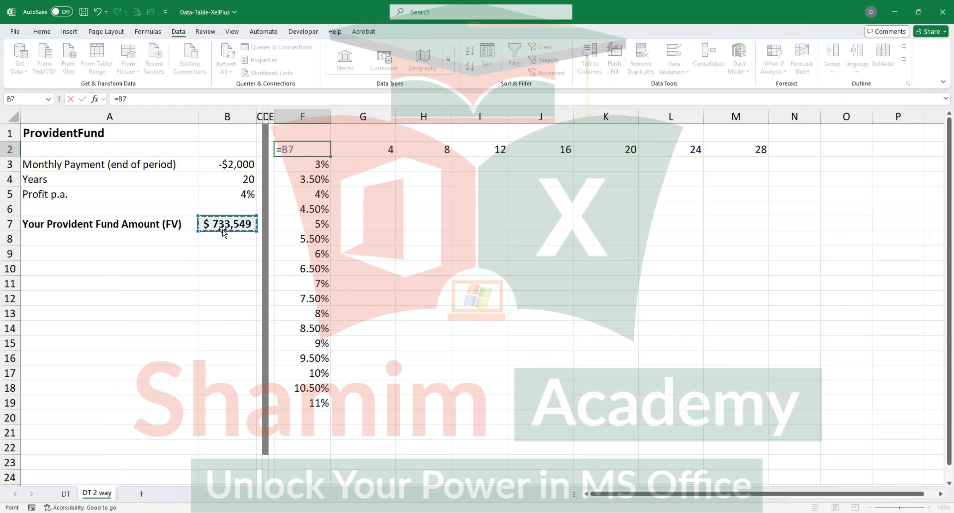
pyautogui.press('Return')
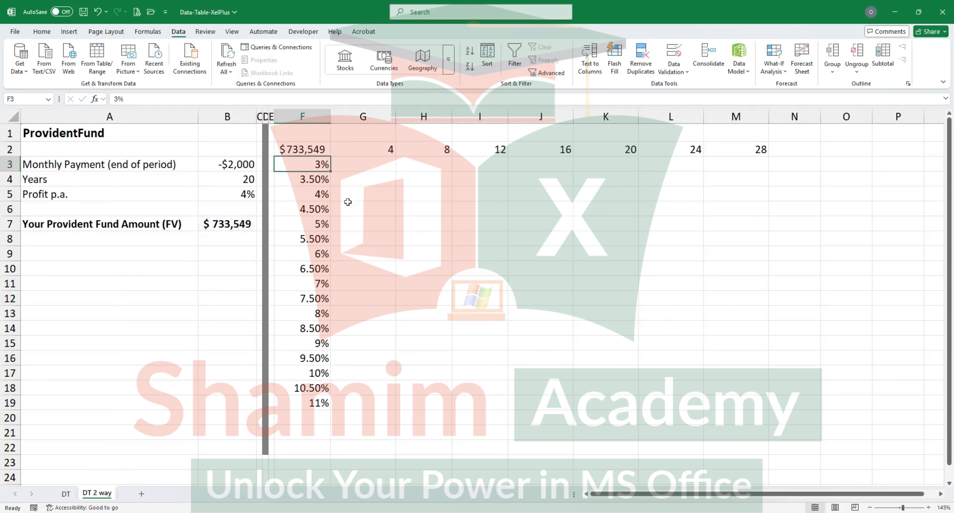
# Step: Create a two-variable what-if data table over F2:M19 with B4 as the row input cell and B5 as the column input cell
pyautogui.click(320, 150)
pyautogui.moveTo(320, 150); pyautogui.dragTo(736, 404)
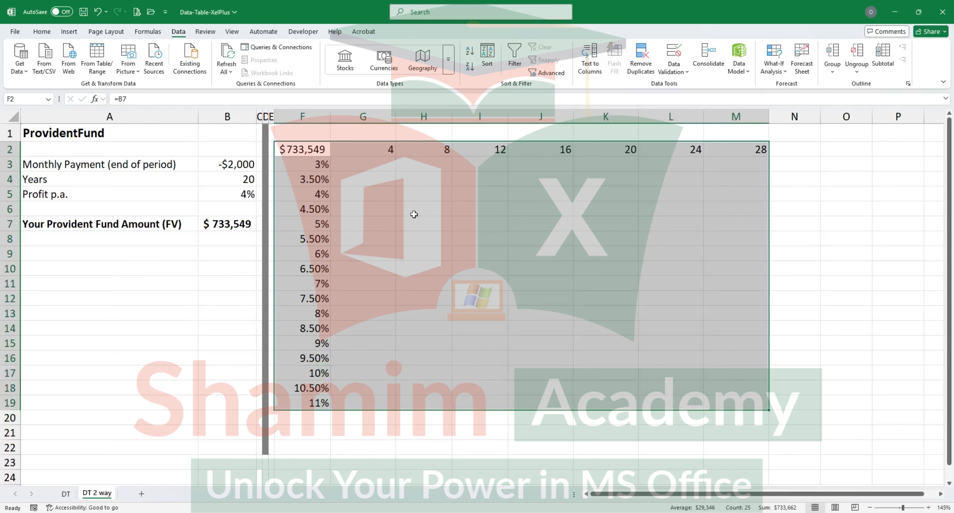
pyautogui.click(775, 66)
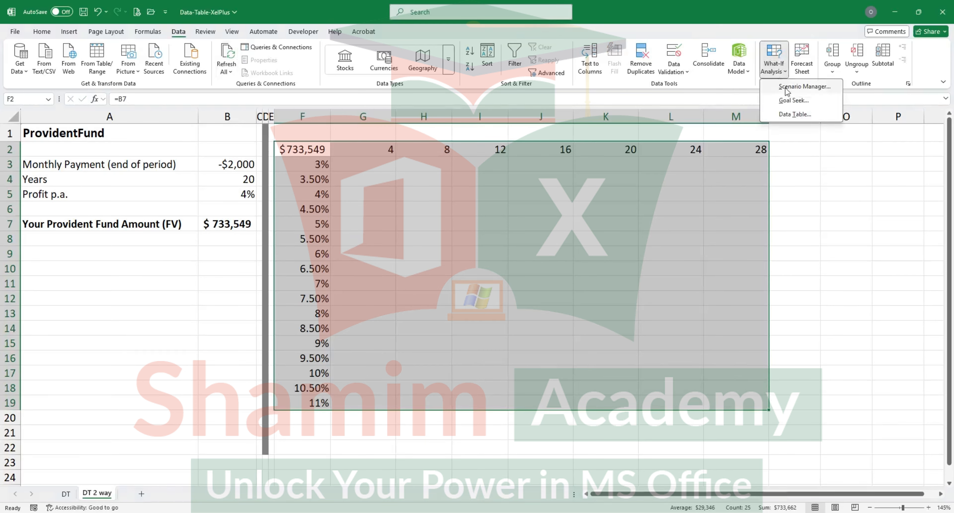
pyautogui.click(794, 115)
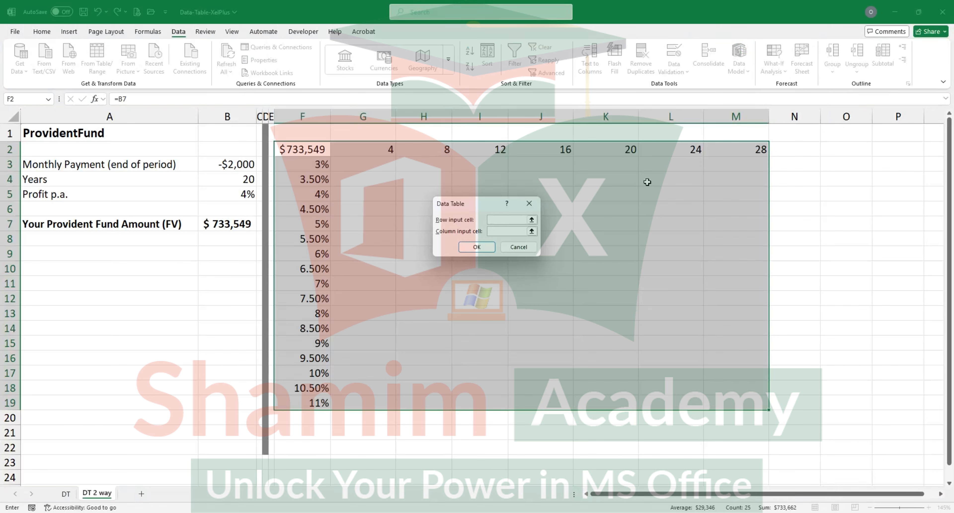
pyautogui.click(497, 221)
pyautogui.click(248, 180)
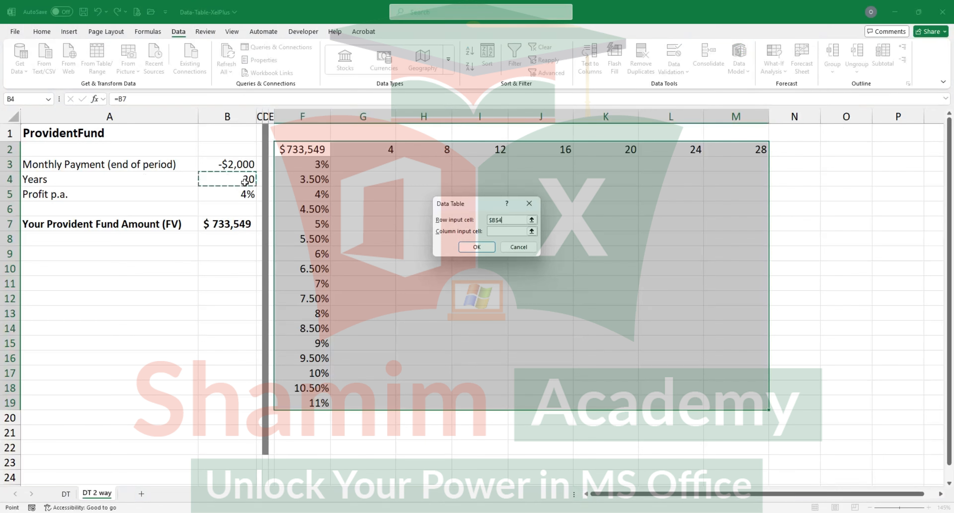
pyautogui.click(500, 230)
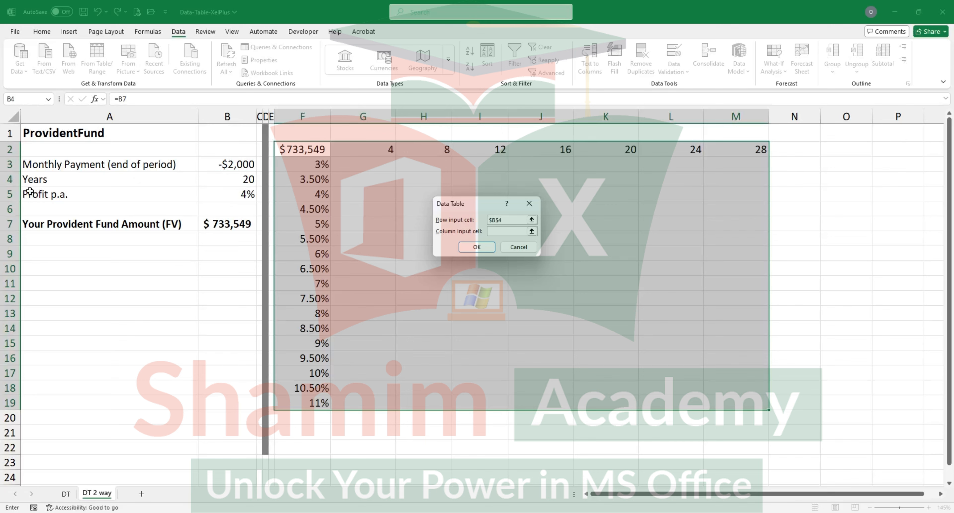
pyautogui.click(236, 196)
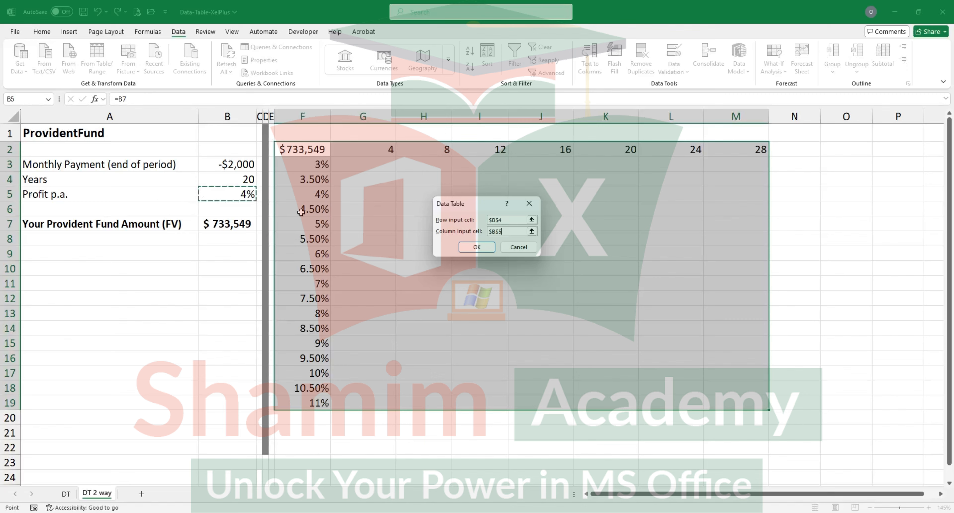
pyautogui.click(467, 249)
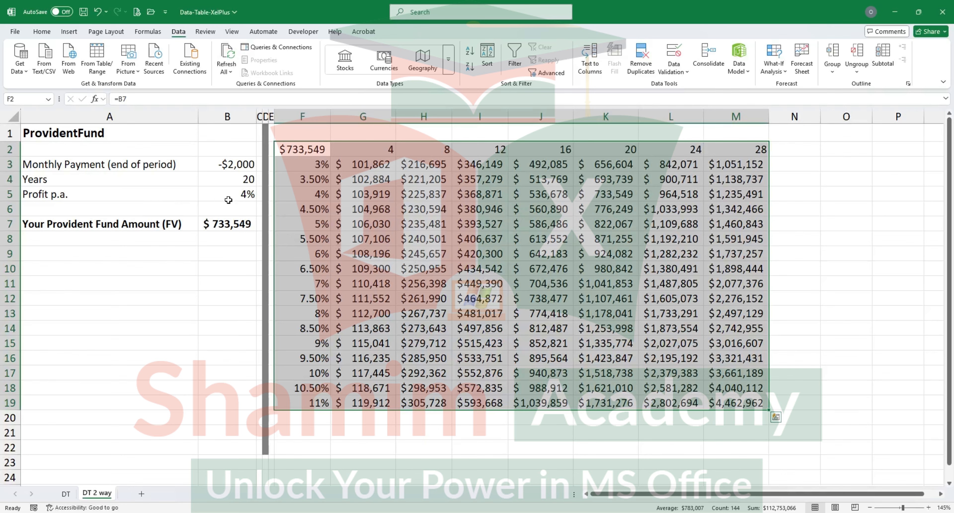
# Step: Highlight the table result for 4% and 20 years in K5 and the fund amount in B7 with a yellow fill
pyautogui.click(237, 165)
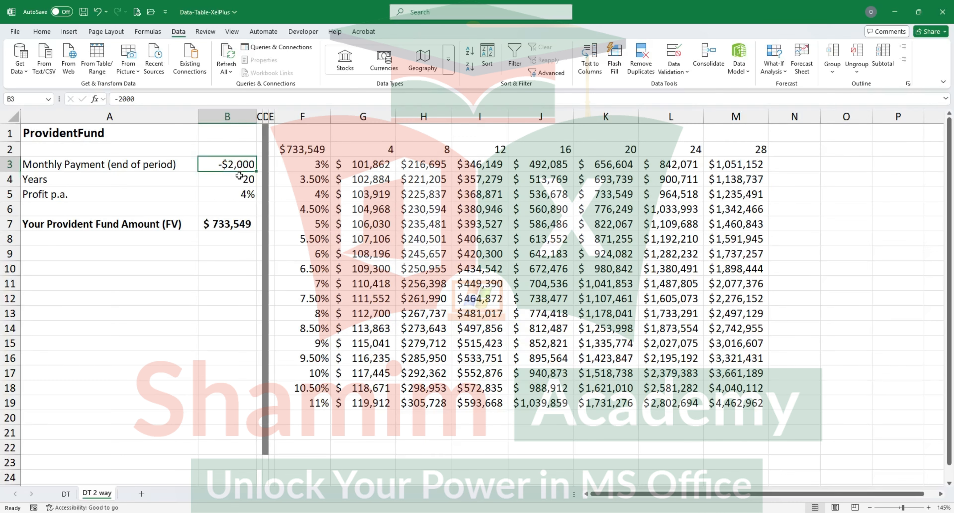
pyautogui.click(239, 175)
pyautogui.click(239, 191)
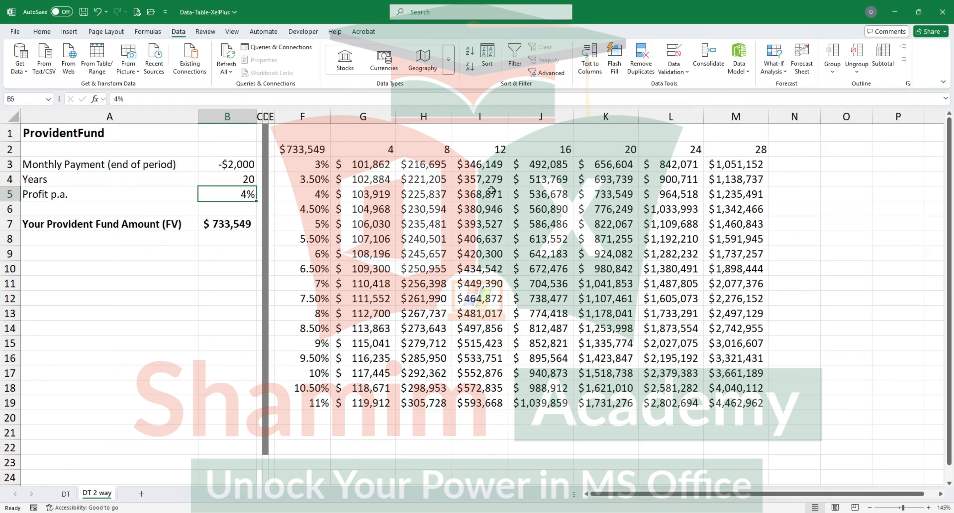
pyautogui.click(606, 193)
pyautogui.click(42, 31)
pyautogui.click(170, 66)
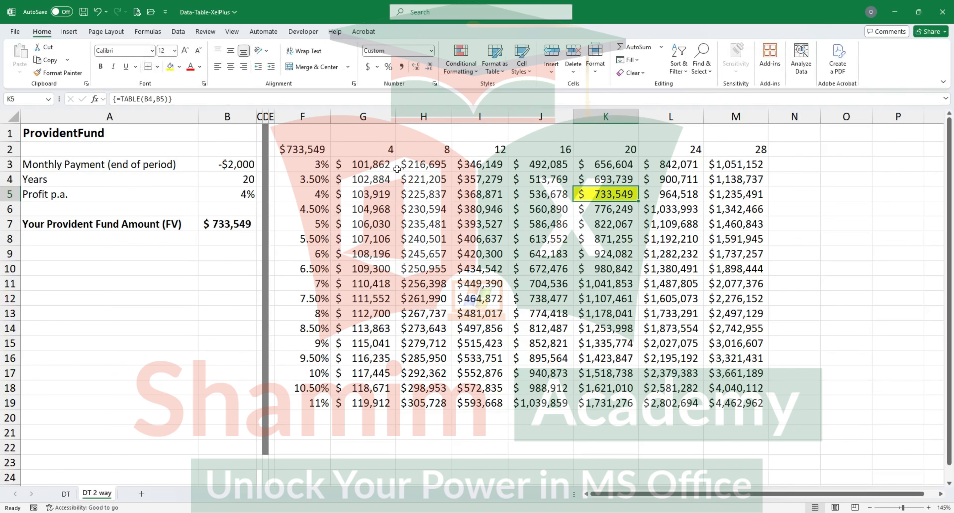
pyautogui.click(237, 224)
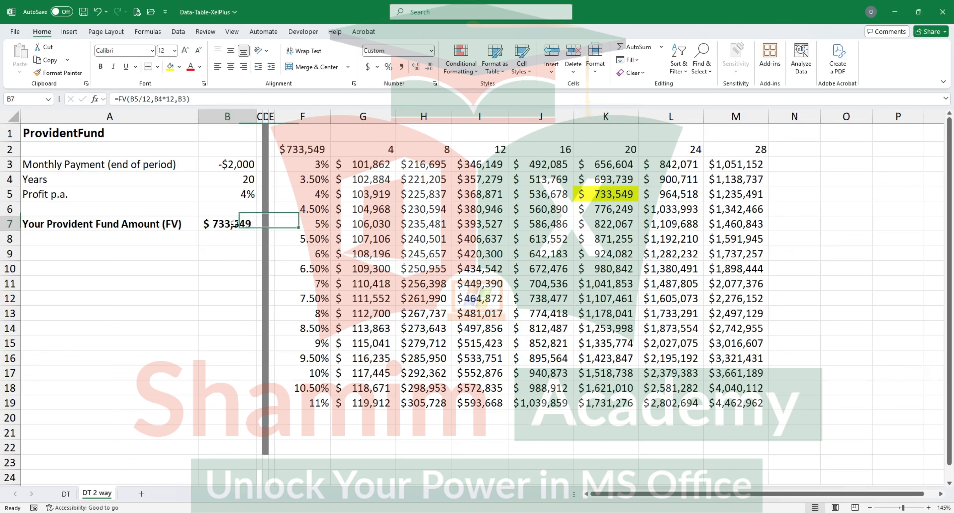
pyautogui.click(170, 67)
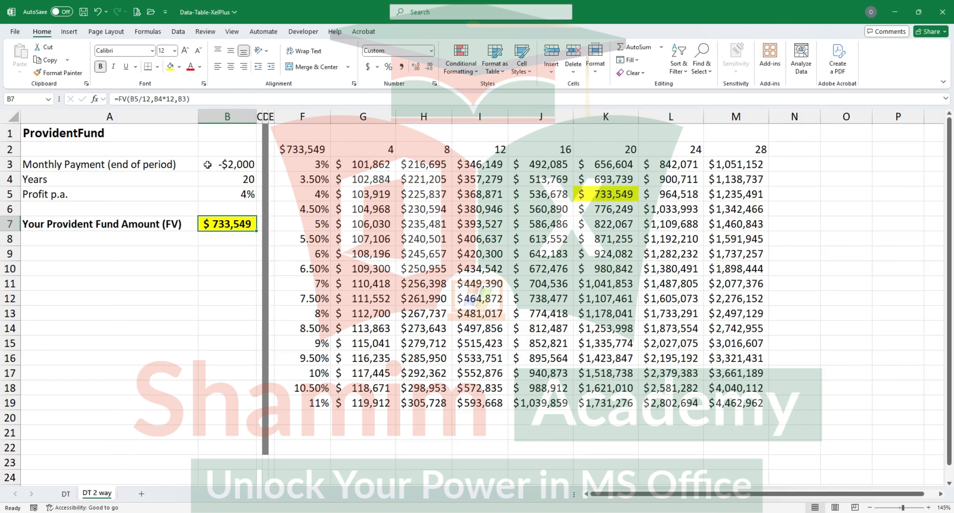